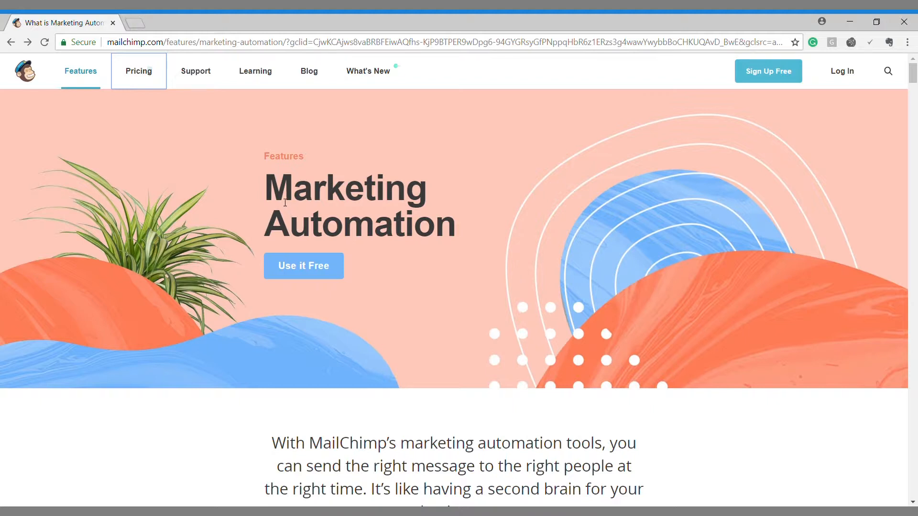
Step: Load mkevideo.com in a new tab, open Lists and begin creating a new list
scroll(298, 209, "down", 15)
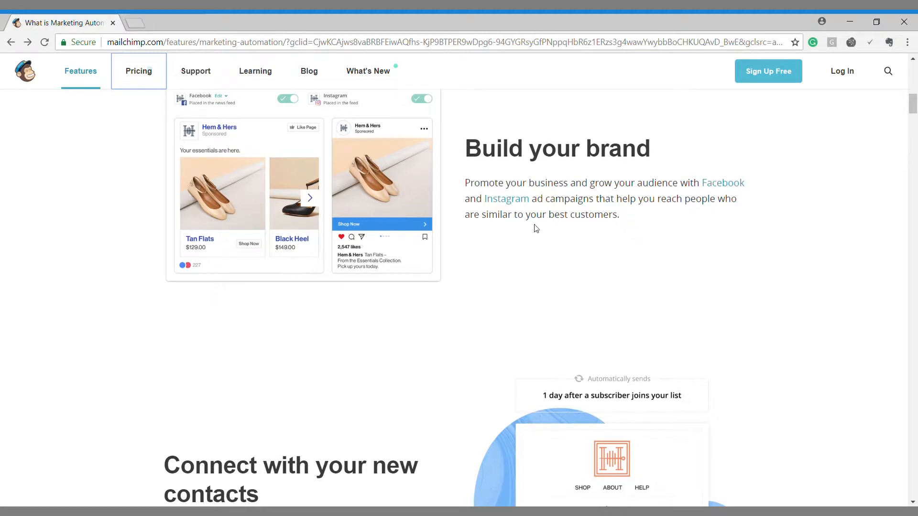
scroll(534, 235, "up", 6)
scroll(534, 235, "up", 7)
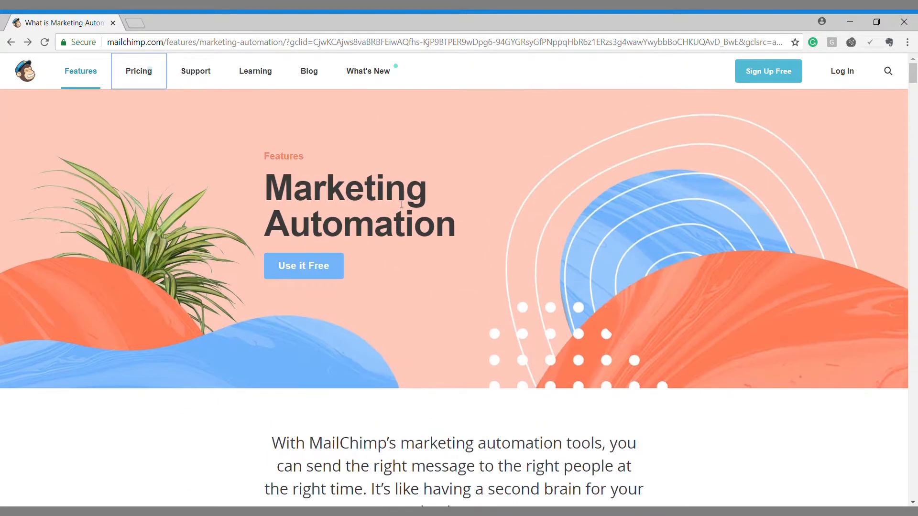
left_click(135, 23)
type("mkevideo.com")
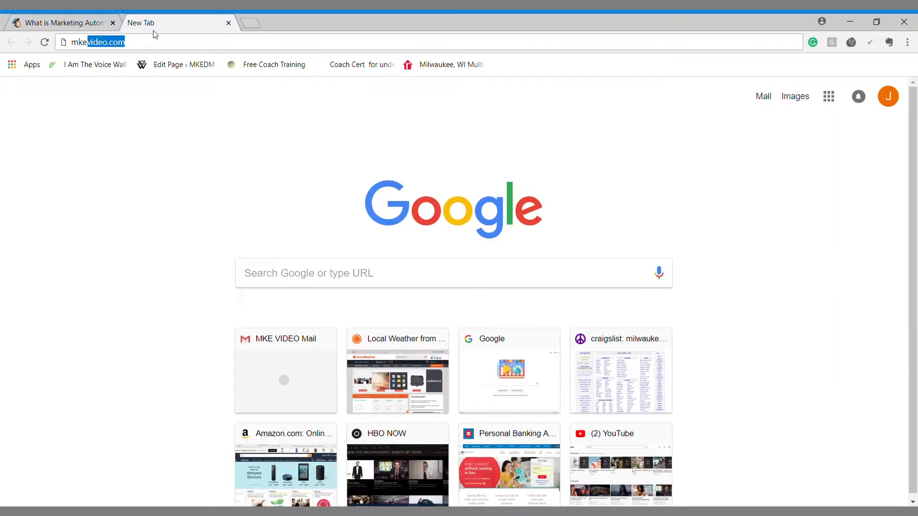
key("Return")
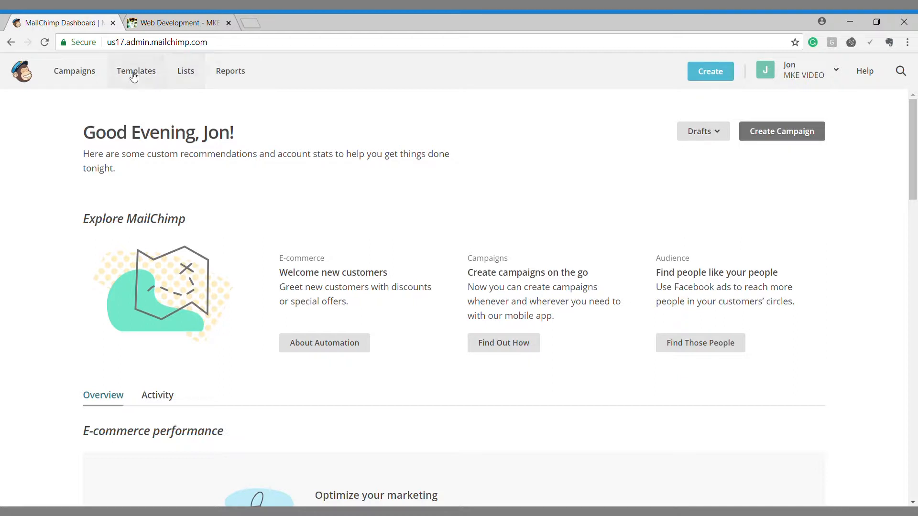
left_click(186, 75)
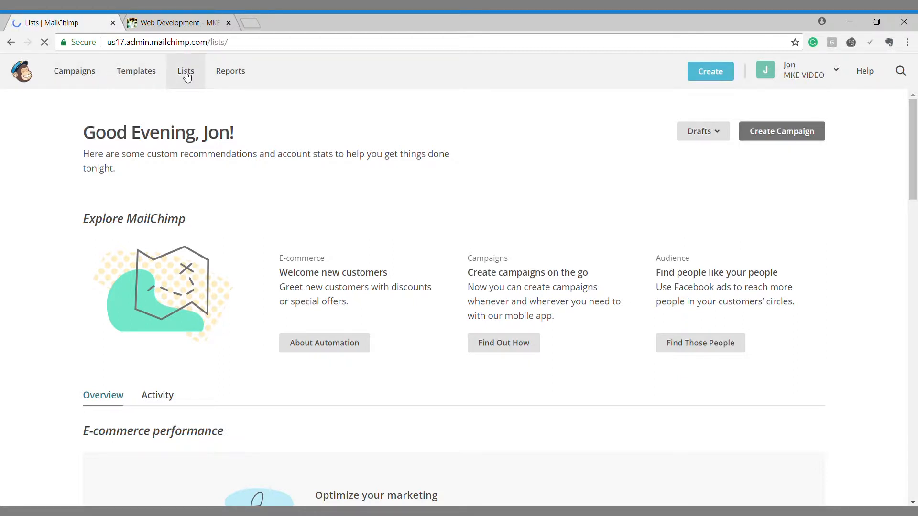
left_click(794, 132)
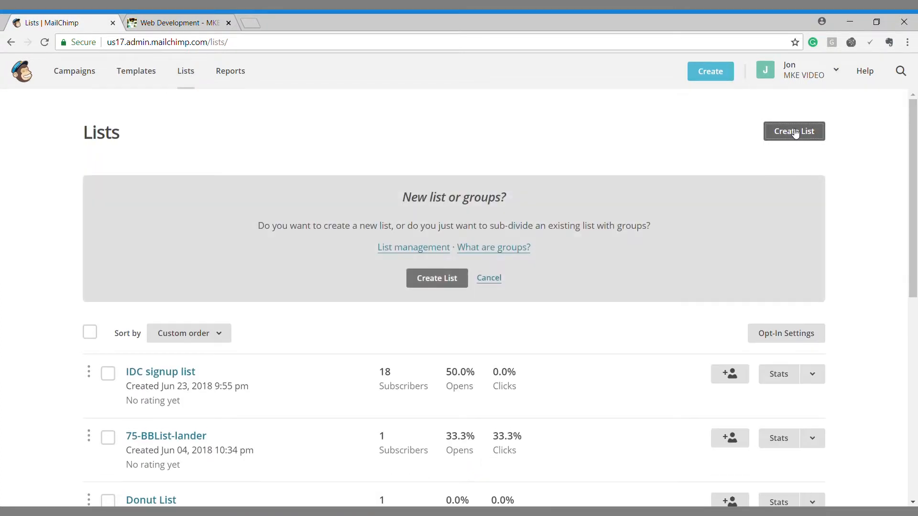
Step: Start a brand new list and name it 'Pop Up For Front Page'
left_click(438, 278)
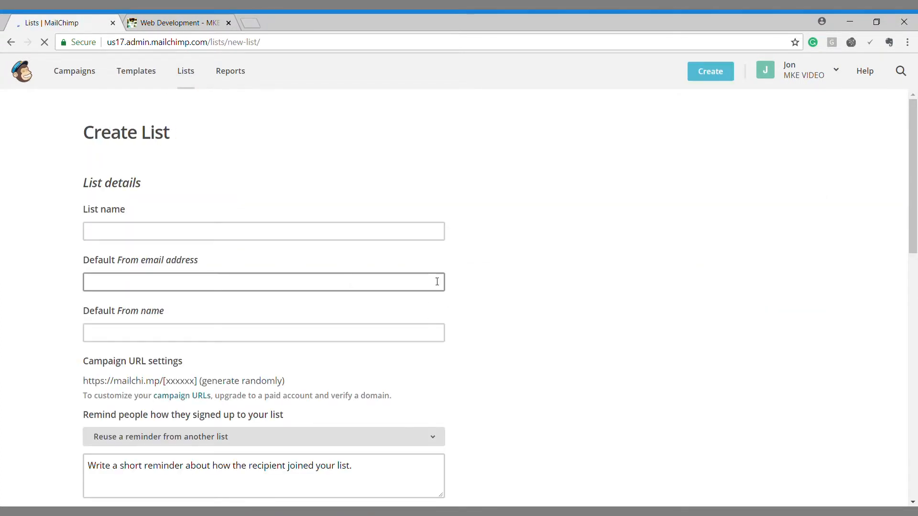
left_click(108, 236)
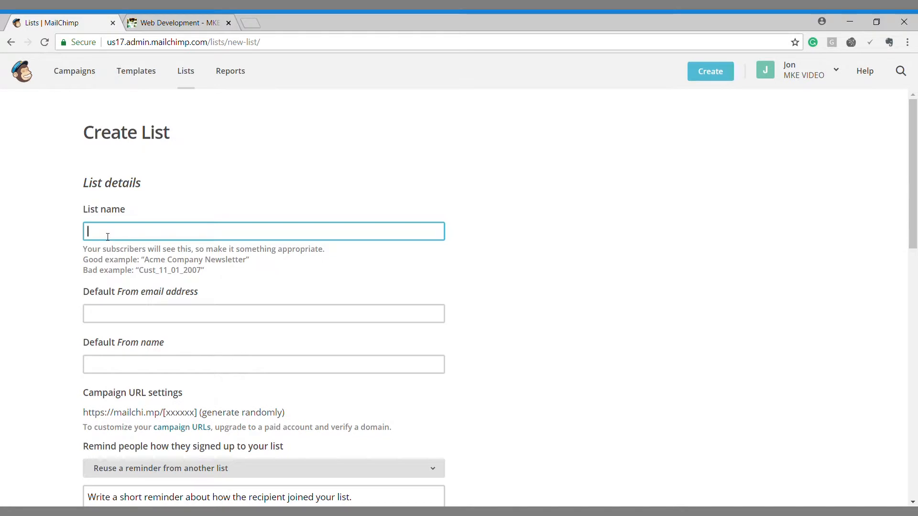
type("Pops")
key("BackSpace")
type("Up For Front Page")
Step: Enter the default sender e-mail address and the sender's full name
scroll(148, 292, "down", 4)
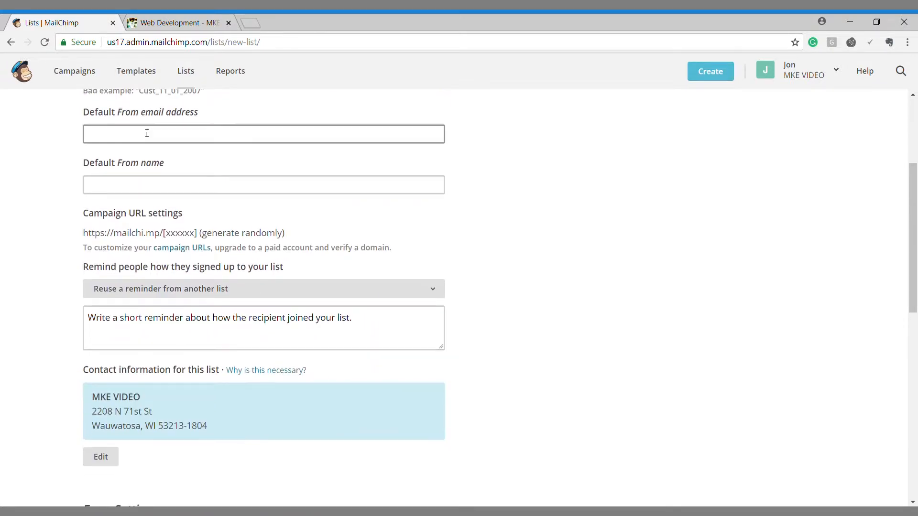
left_click(146, 132)
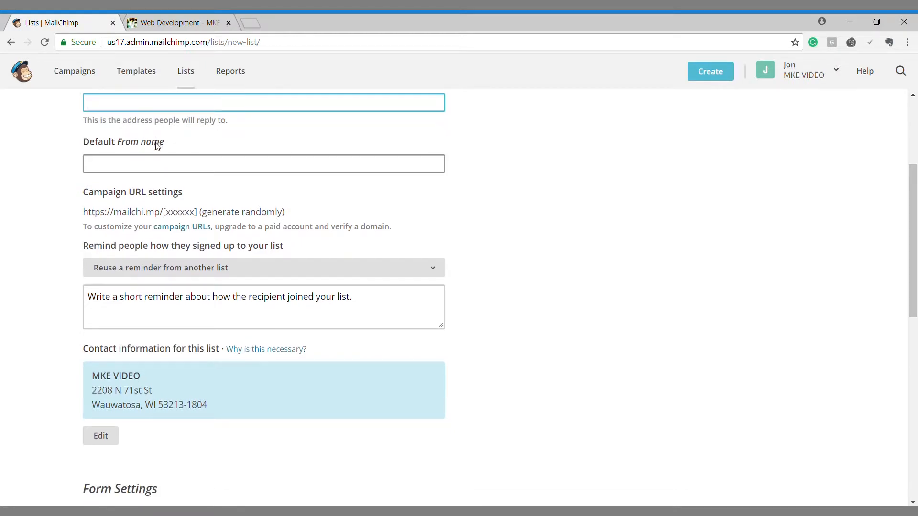
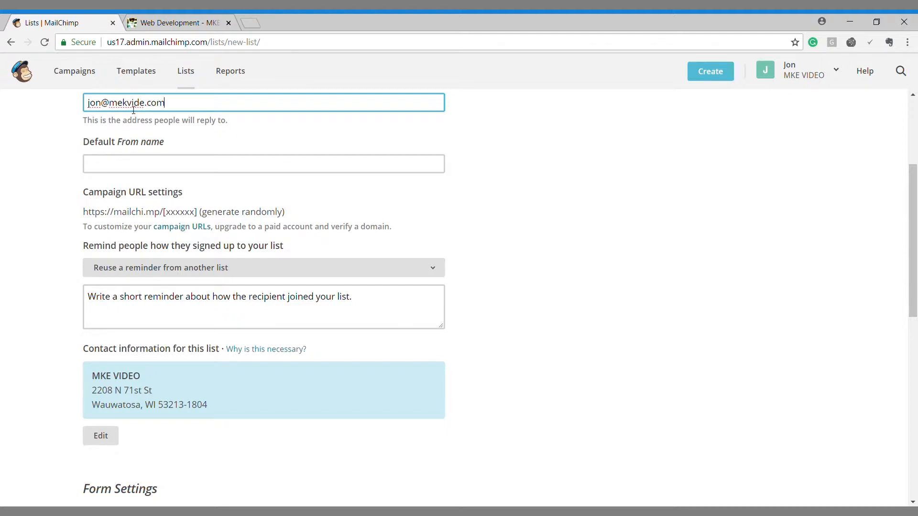
left_click_drag(127, 105, 117, 105)
type("ke")
type("om")
key("Tab")
type("Jon")
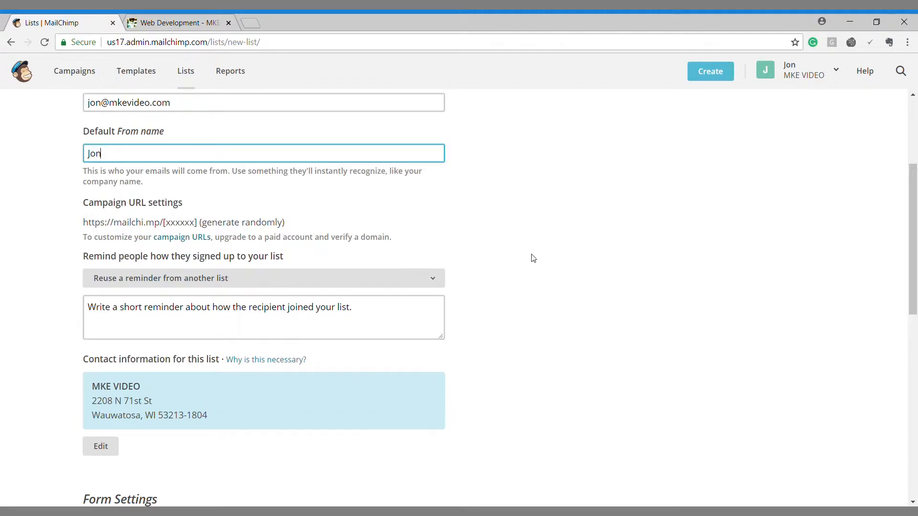
left_click(272, 190)
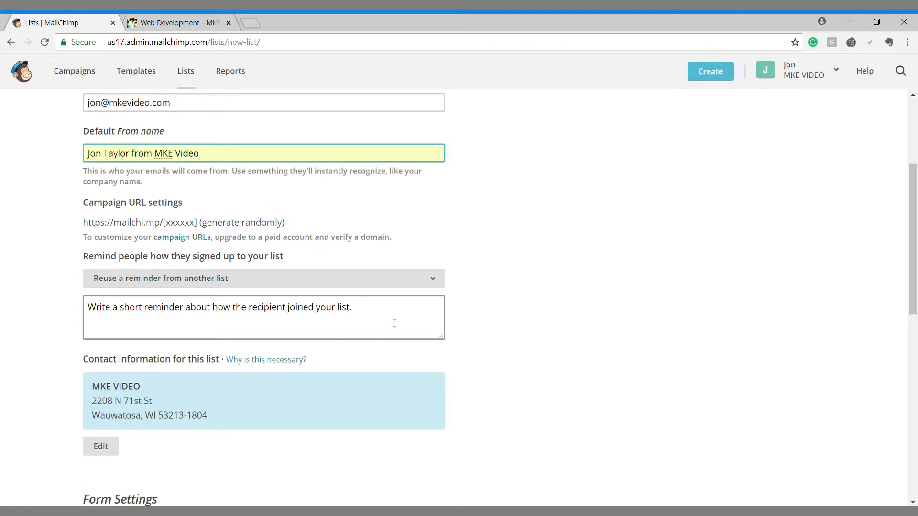
Step: Write a signup reminder mentioning the front-page pop-up
left_click(378, 317)
type("Pop Up On the ron")
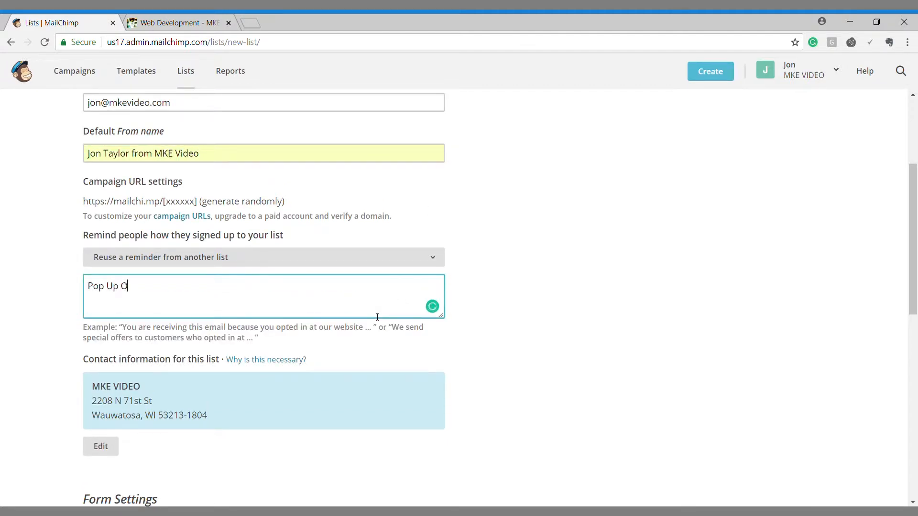
key("BackSpace")
key("BackSpace")
key("BackSpace")
type("Front Page")
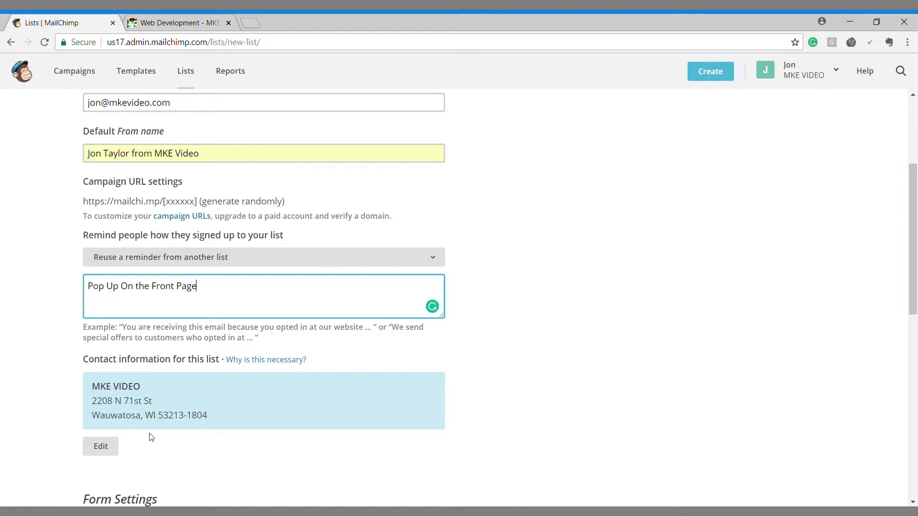
scroll(183, 225, "down", 7)
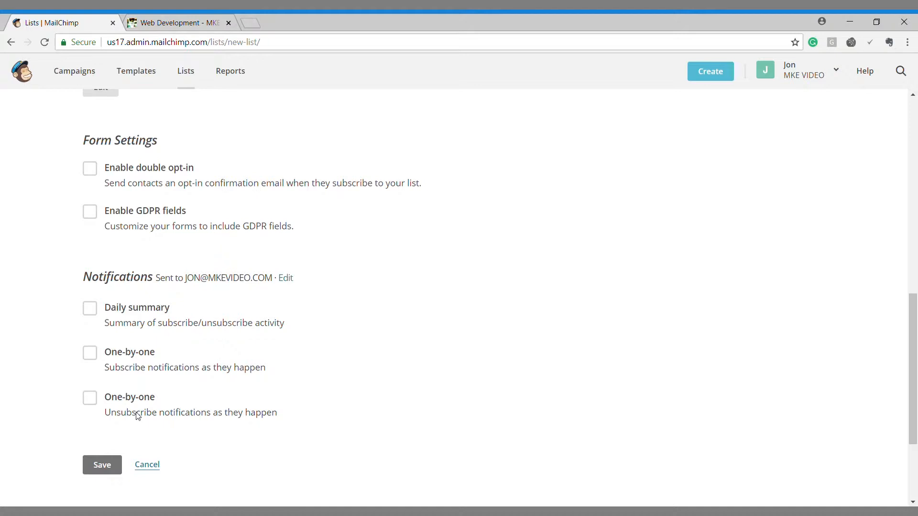
Step: Turn on one-by-one subscribe notifications and save the Pop Up For Front Page list
left_click(97, 357)
scroll(160, 414, "down", 3)
left_click(100, 323)
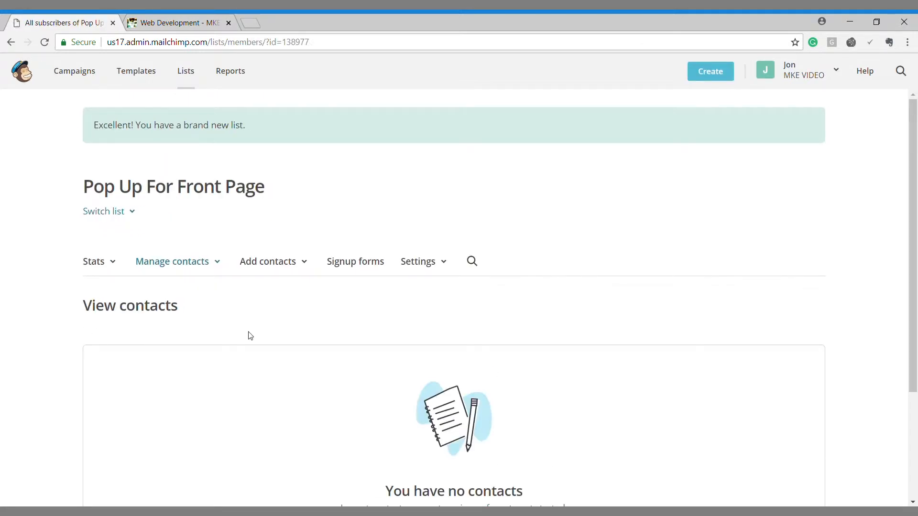
Step: Go to the Campaigns page to start a new campaign
scroll(337, 311, "down", 3)
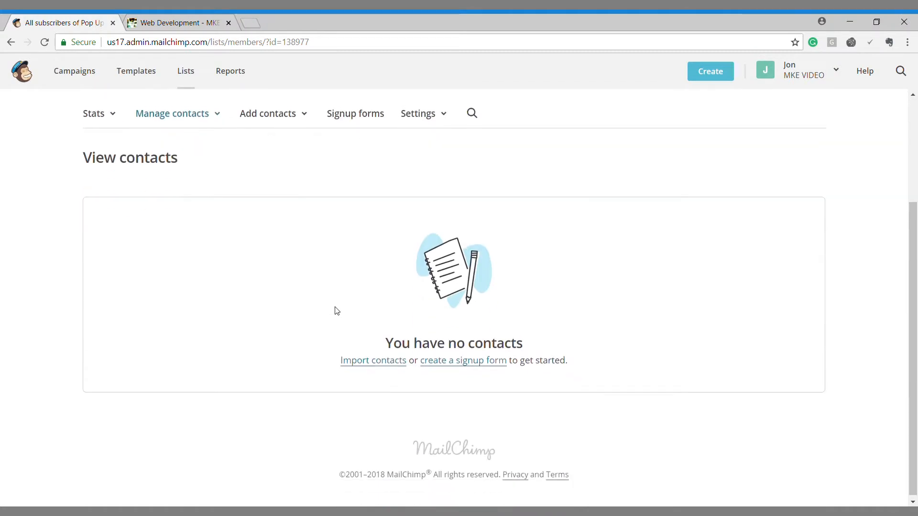
scroll(337, 311, "up", 3)
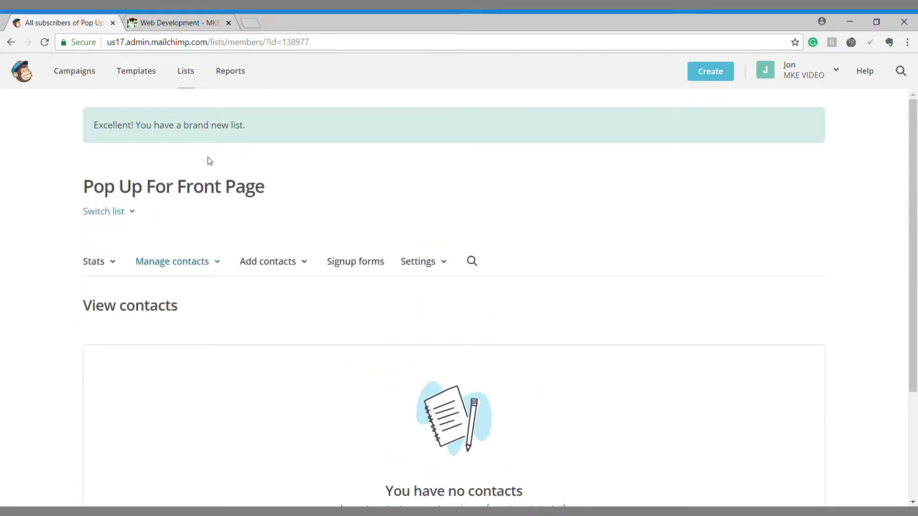
left_click(92, 76)
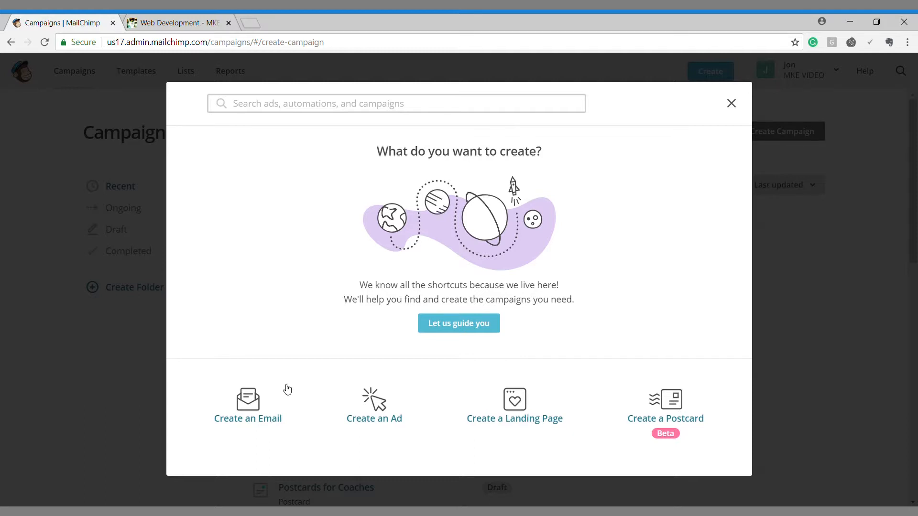
Step: Create an email campaign named 'First Campaign' and begin its draft
left_click(259, 401)
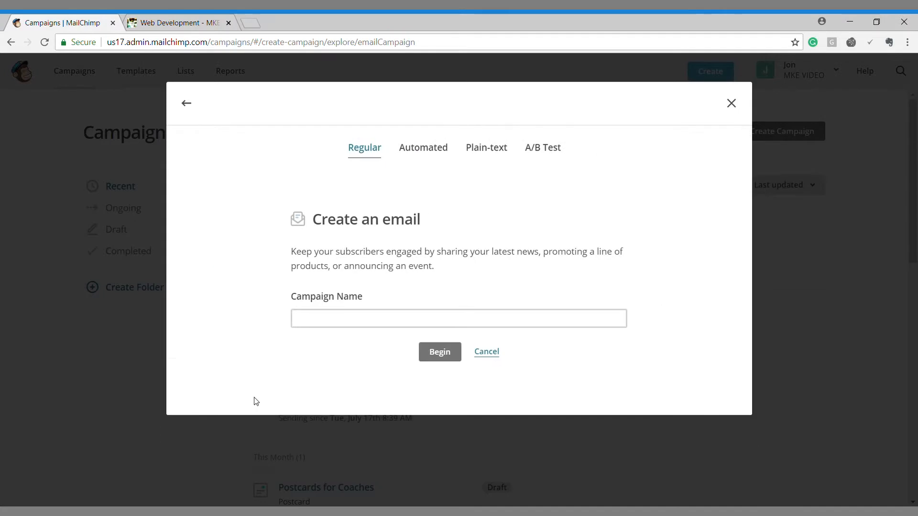
left_click(305, 316)
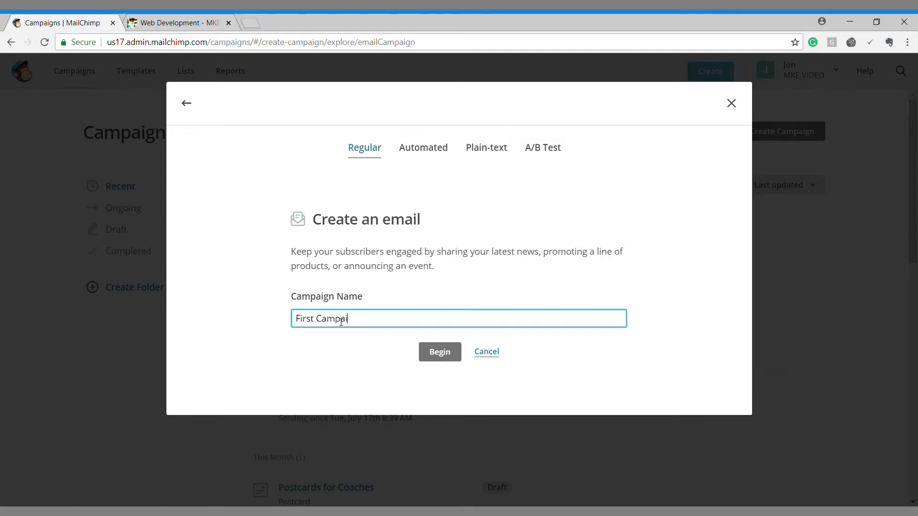
type("gn")
key("Return")
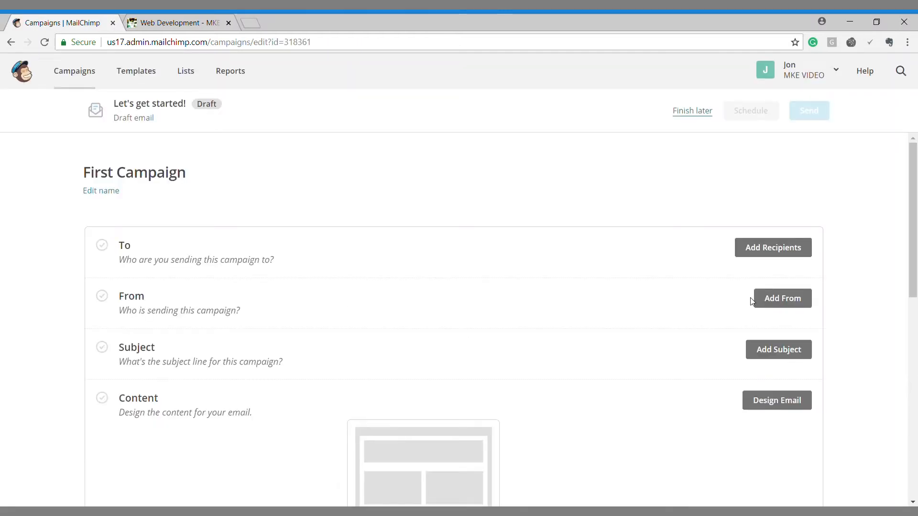
Step: Choose Pop Up For Front Page as the campaign's recipient list
left_click(764, 257)
left_click(228, 302)
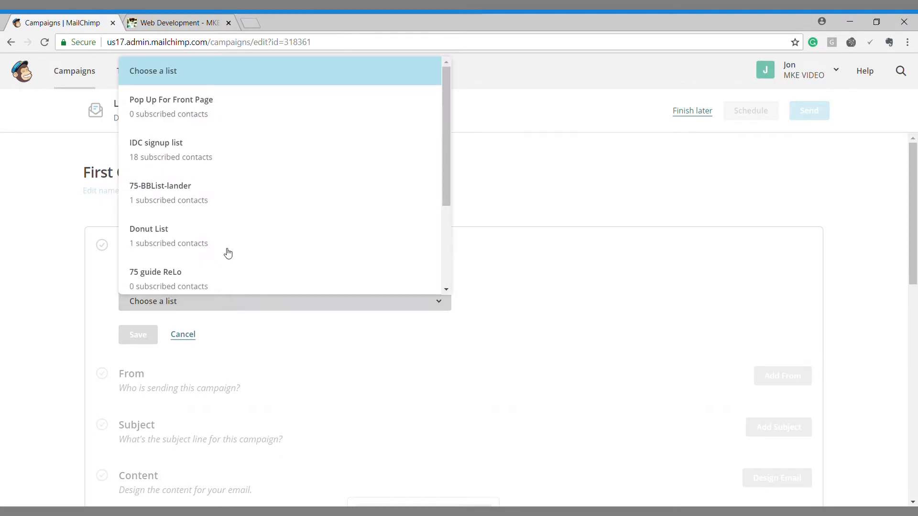
left_click(227, 101)
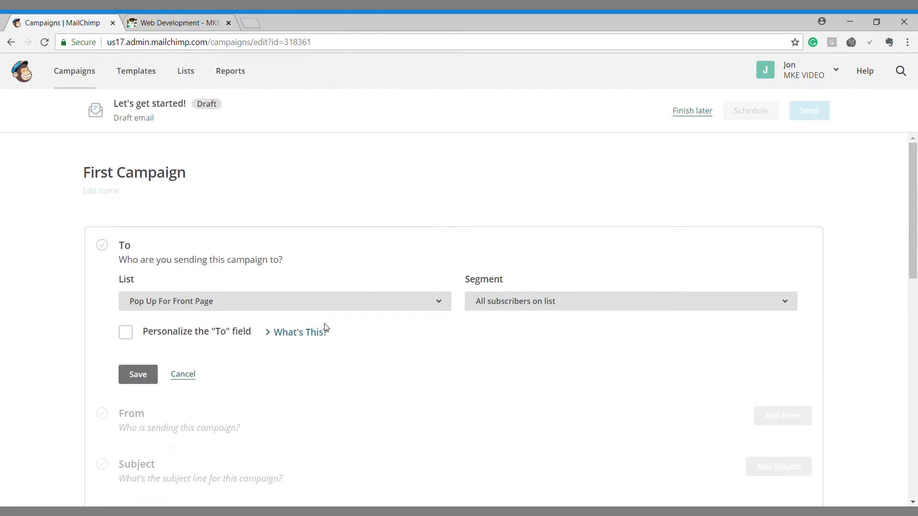
scroll(472, 326, "down", 5)
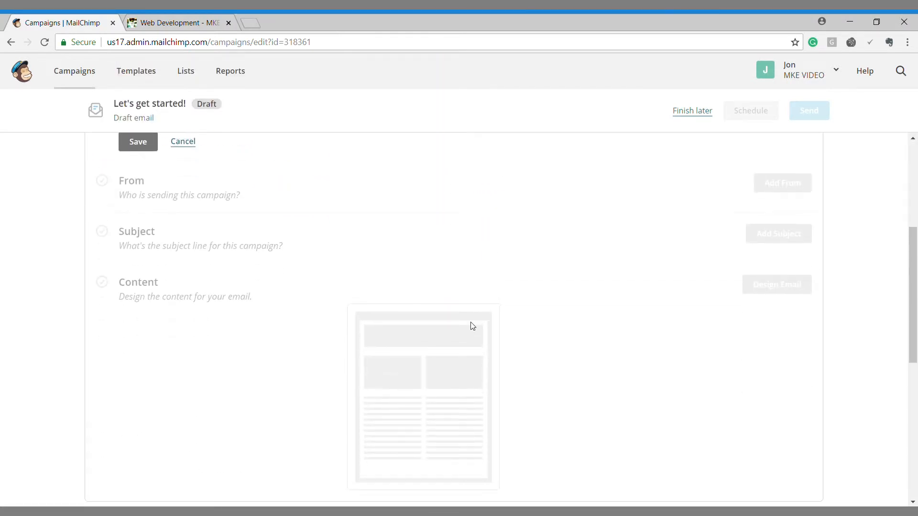
scroll(471, 324, "up", 4)
Step: Keep the segment at 'All subscribers on list' and save the recipients
left_click(517, 248)
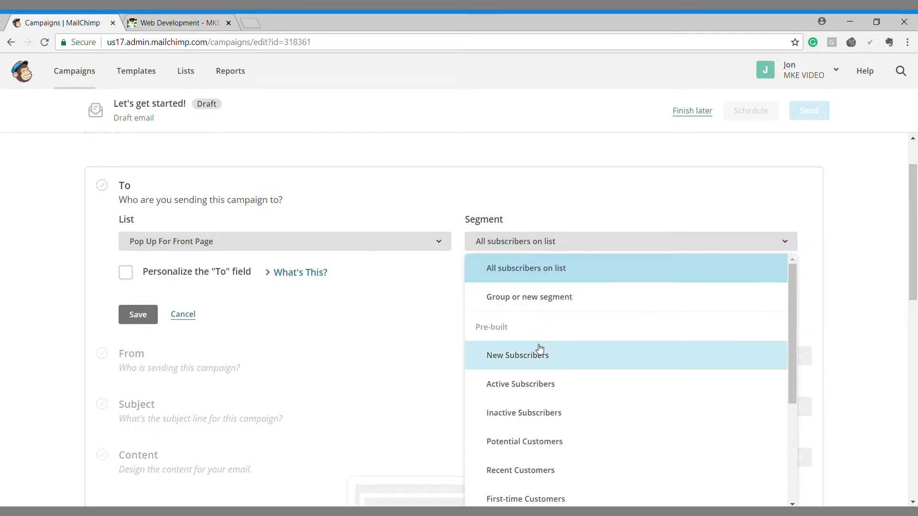
scroll(540, 360, "down", 3)
scroll(542, 362, "down", 2)
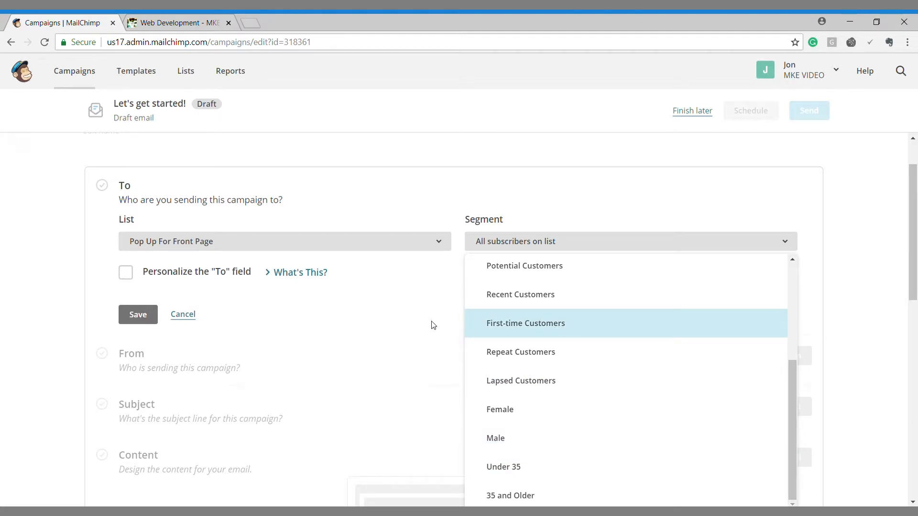
left_click(414, 333)
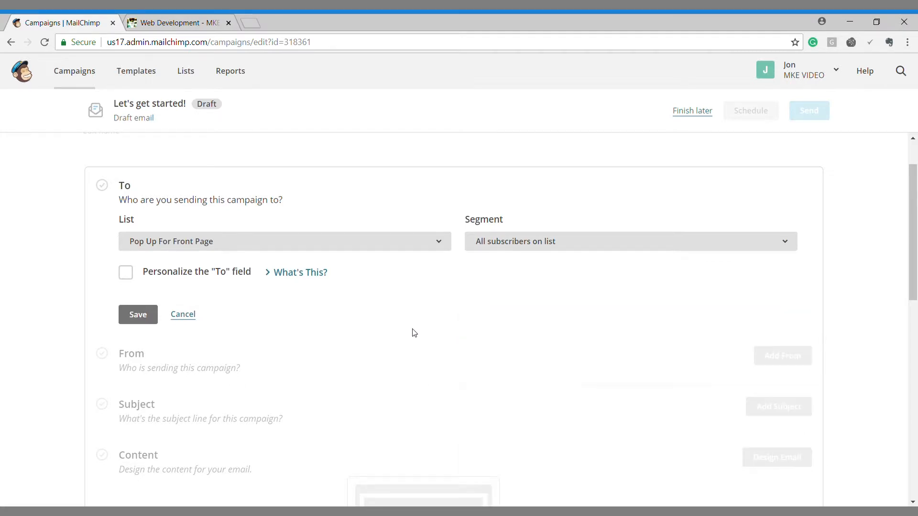
left_click(501, 242)
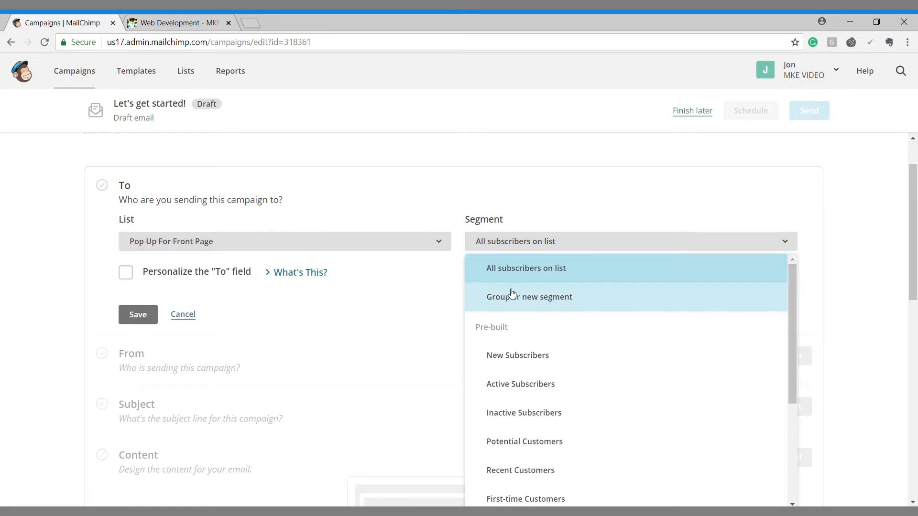
left_click(414, 325)
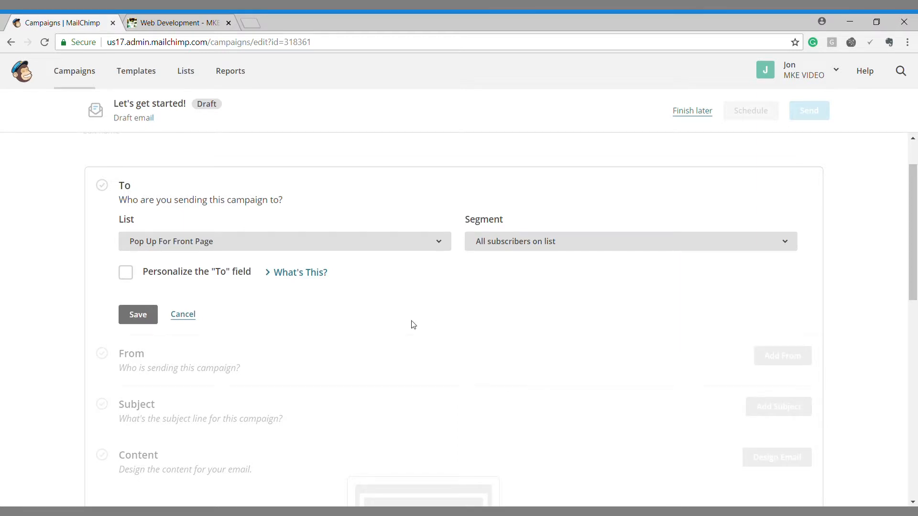
scroll(411, 325, "down", 4)
scroll(412, 324, "up", 2)
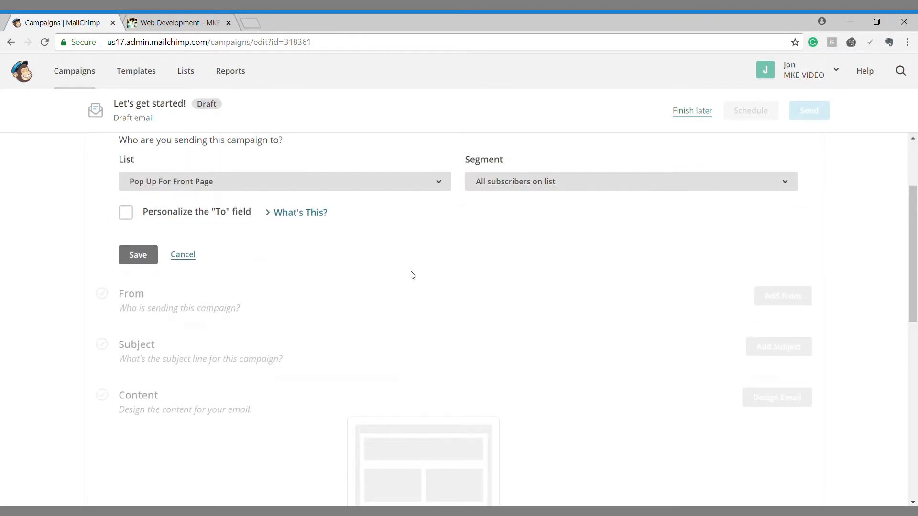
left_click(139, 255)
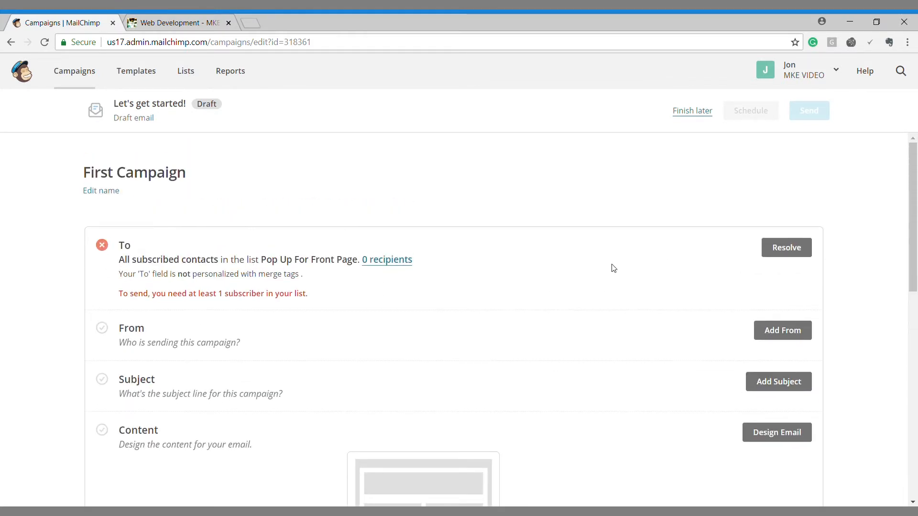
Step: Save the sender details and the subject line 'Hellop', then proceed to email design
left_click(789, 335)
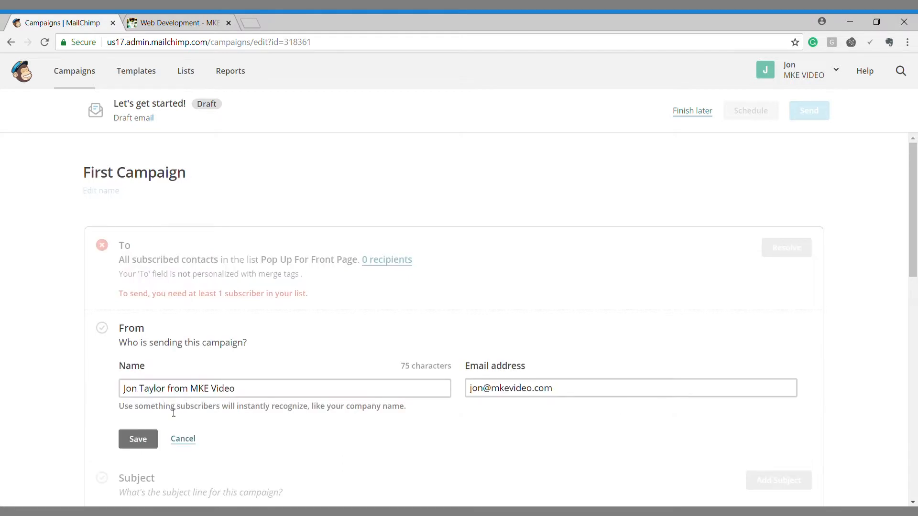
left_click(143, 439)
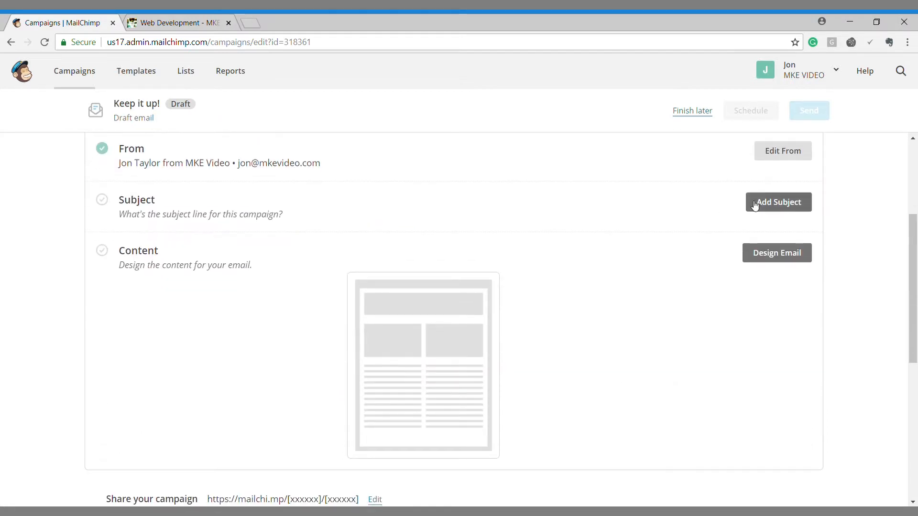
left_click(754, 204)
left_click(218, 258)
type("Hellop")
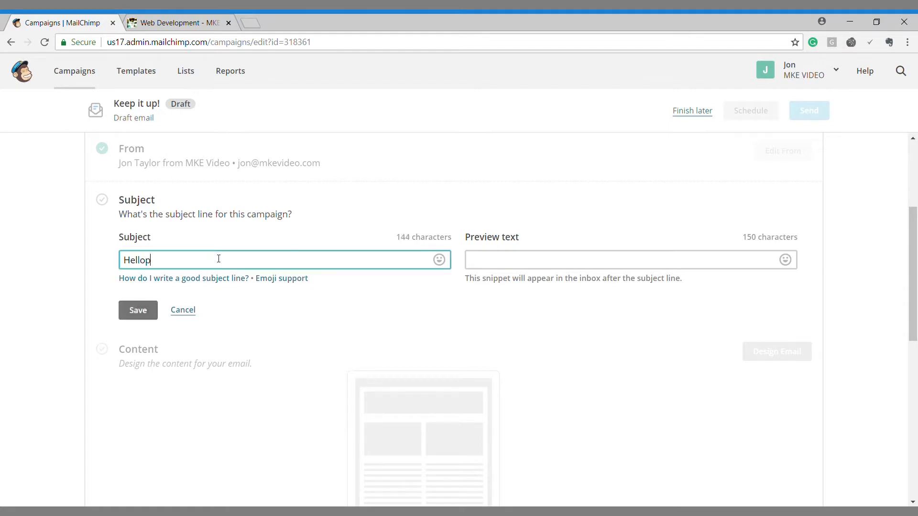
left_click(152, 316)
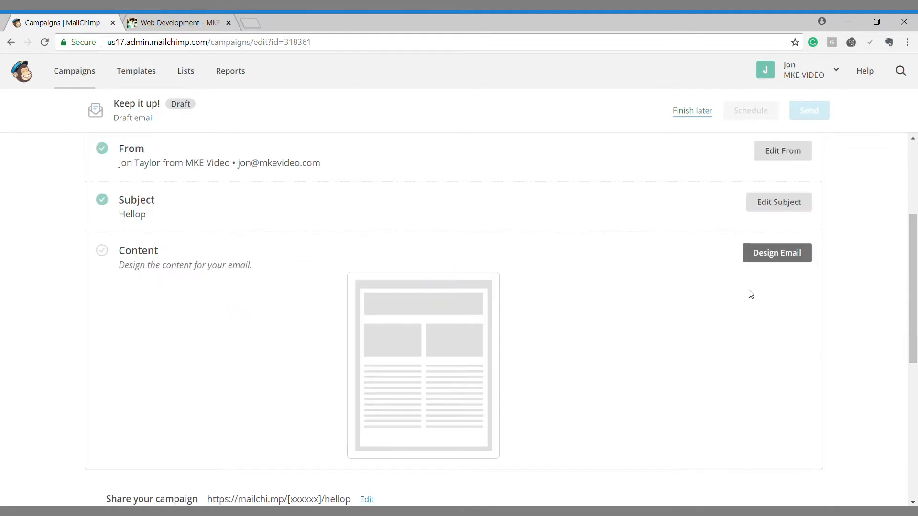
left_click(777, 258)
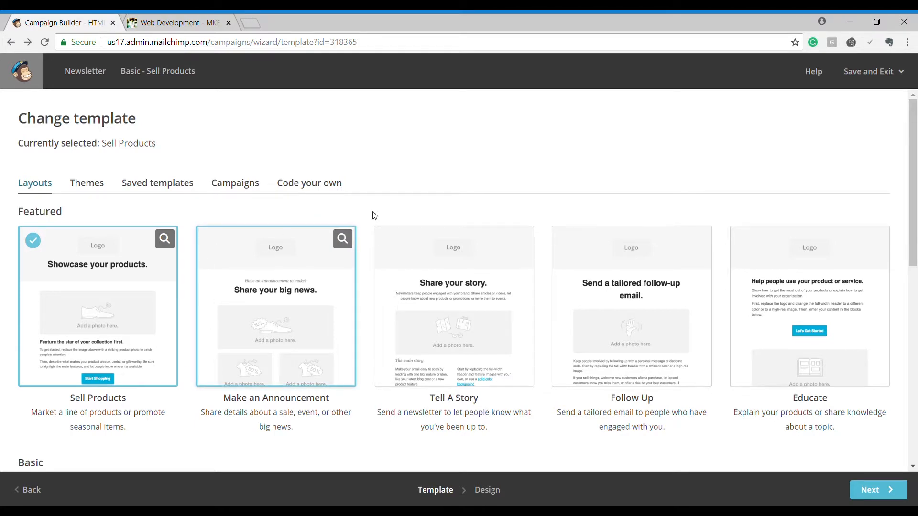
Step: Pick the Sell Products layout as the email template
scroll(400, 204, "down", 3)
scroll(401, 206, "down", 7)
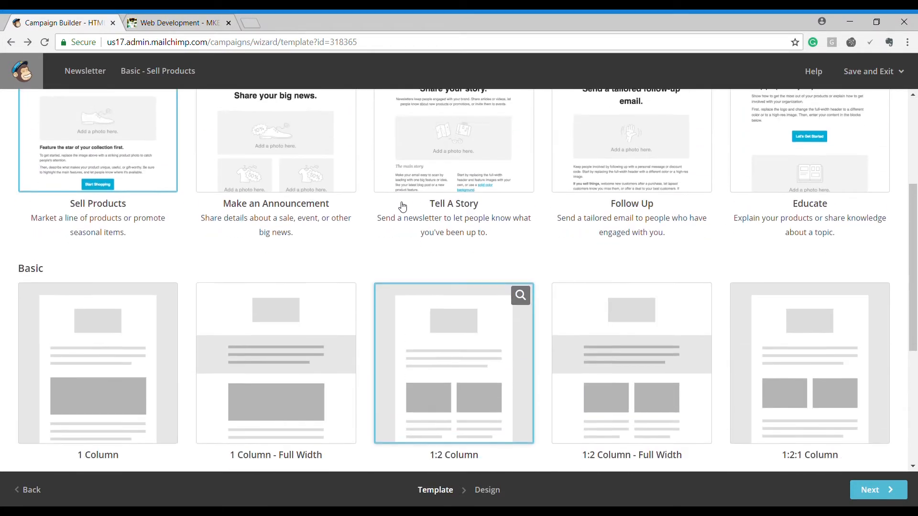
scroll(401, 206, "up", 10)
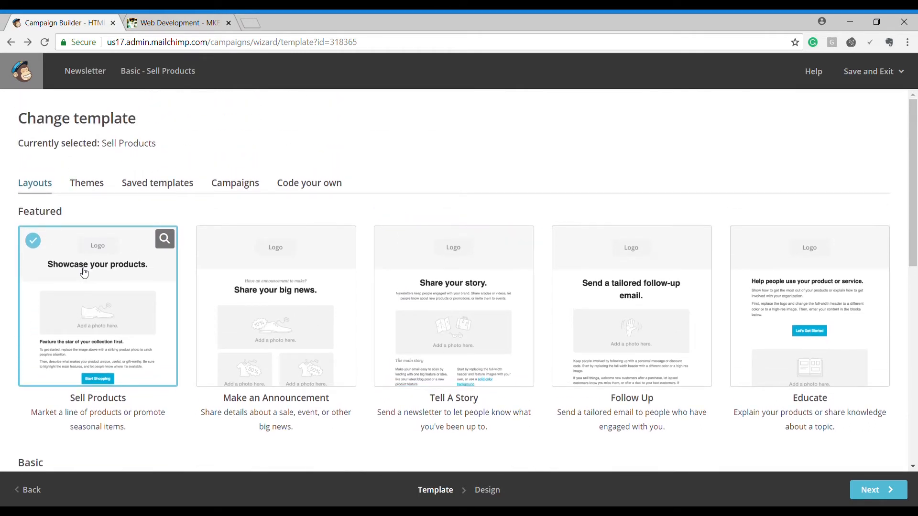
left_click(85, 271)
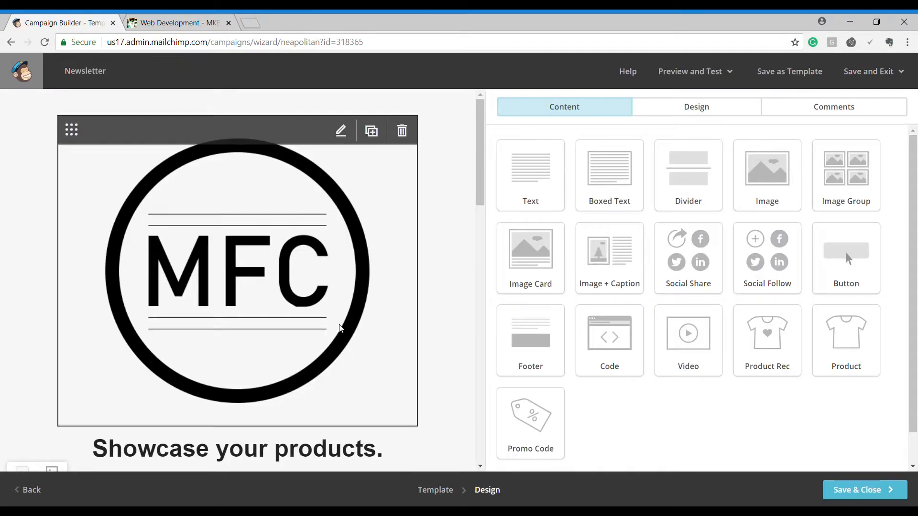
Step: Set the MFC logo to edge to edge with constrained dimensions for high-resolution displays
scroll(389, 247, "down", 12)
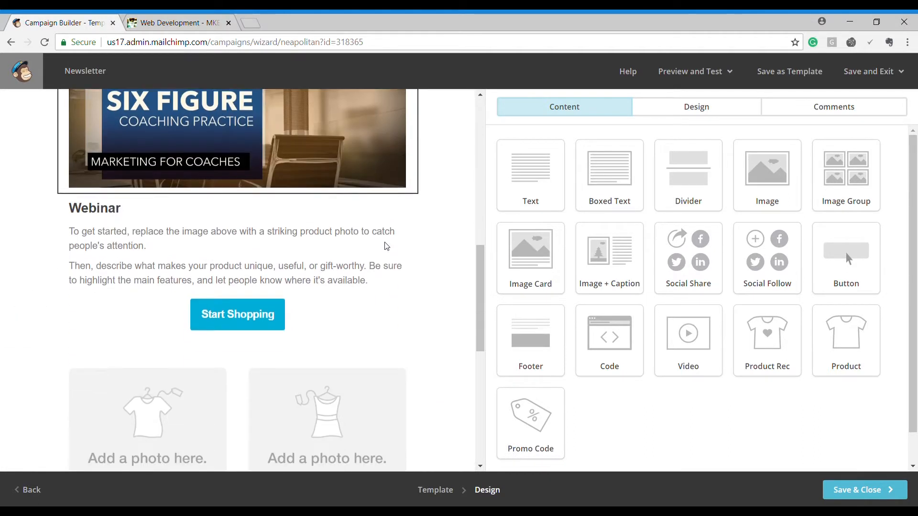
scroll(387, 246, "down", 7)
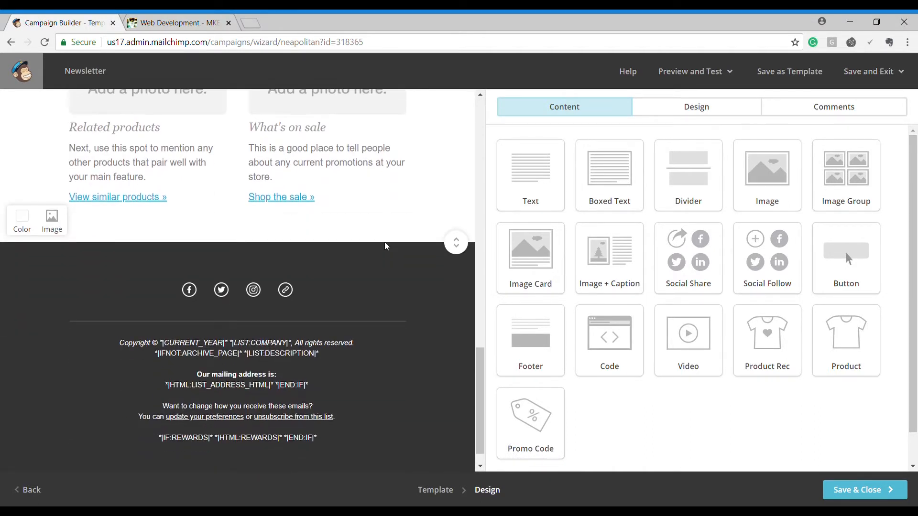
scroll(386, 246, "up", 18)
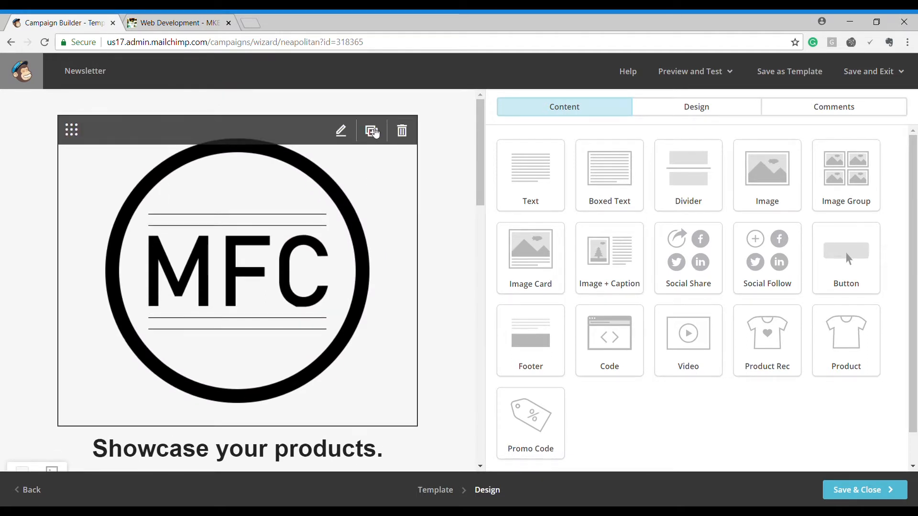
left_click(342, 133)
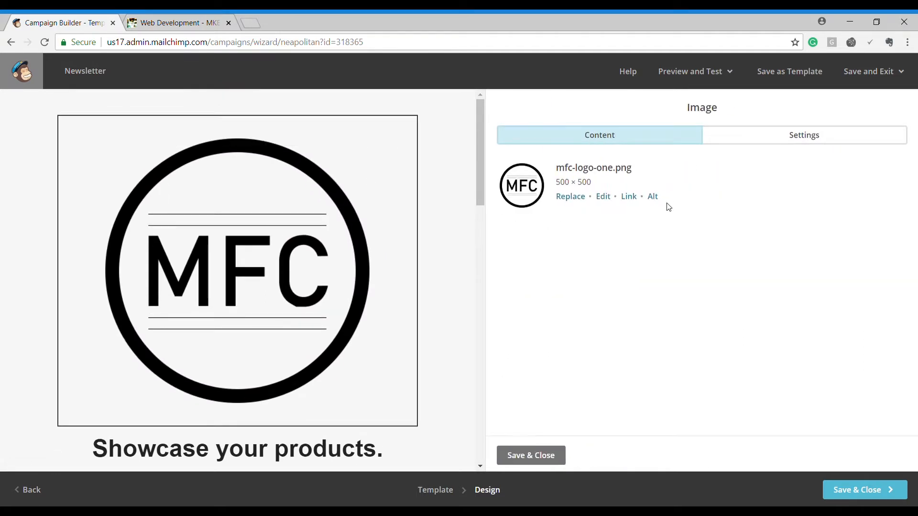
left_click(742, 143)
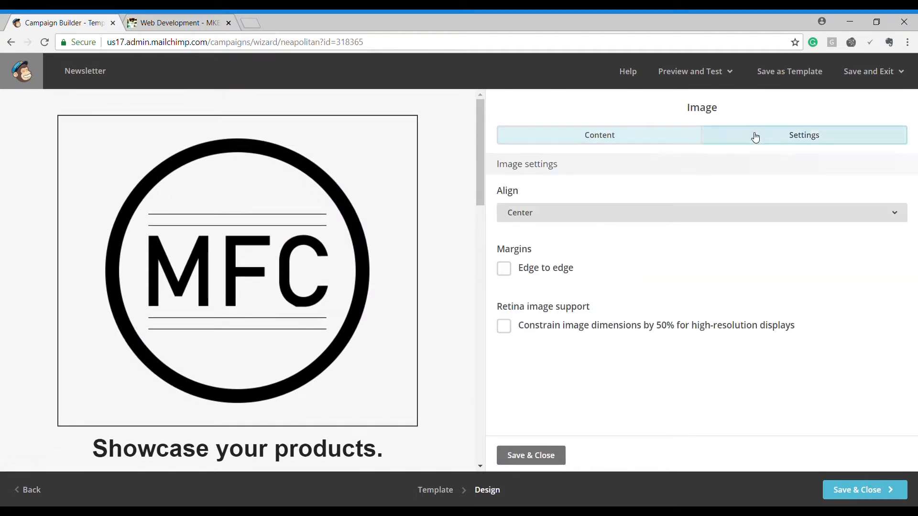
left_click(505, 271)
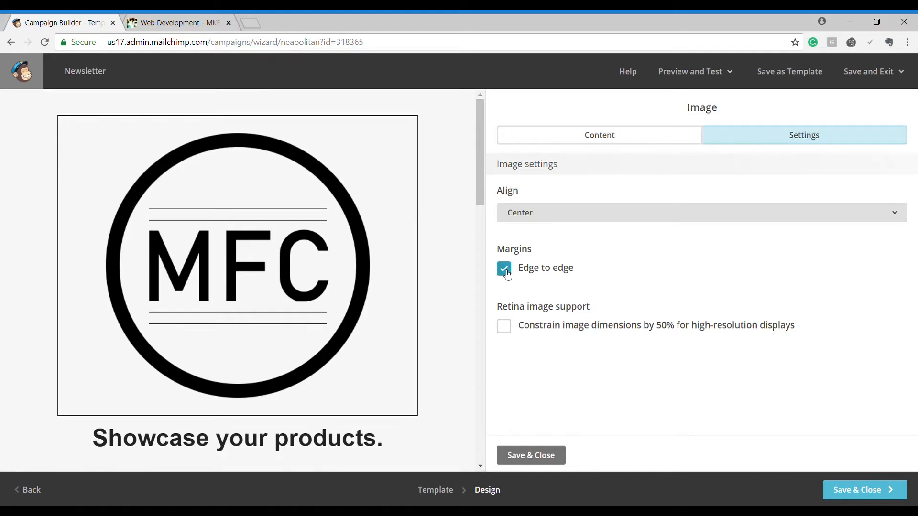
left_click(519, 331)
left_click(565, 132)
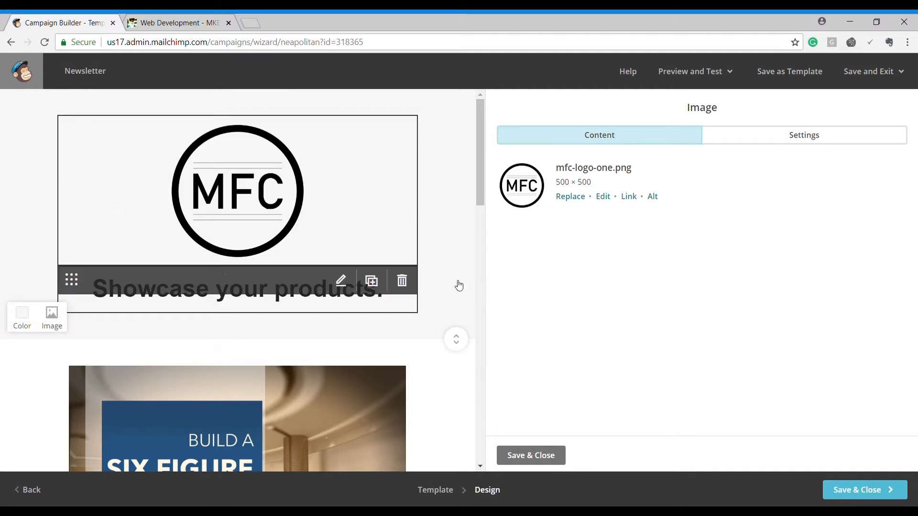
left_click(341, 281)
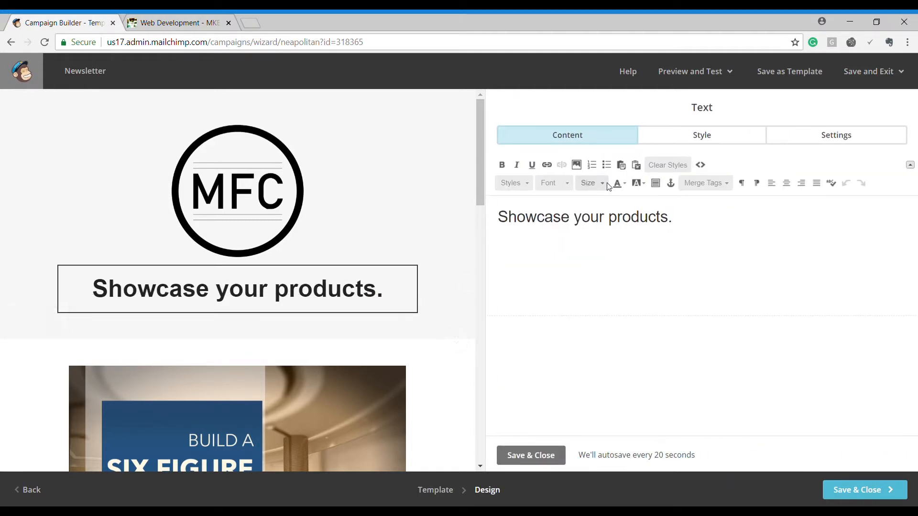
Step: Replace the 'Showcase your products.' heading with 'THANK YOU'
left_click_drag(612, 221, 617, 219)
left_click_drag(680, 217, 409, 214)
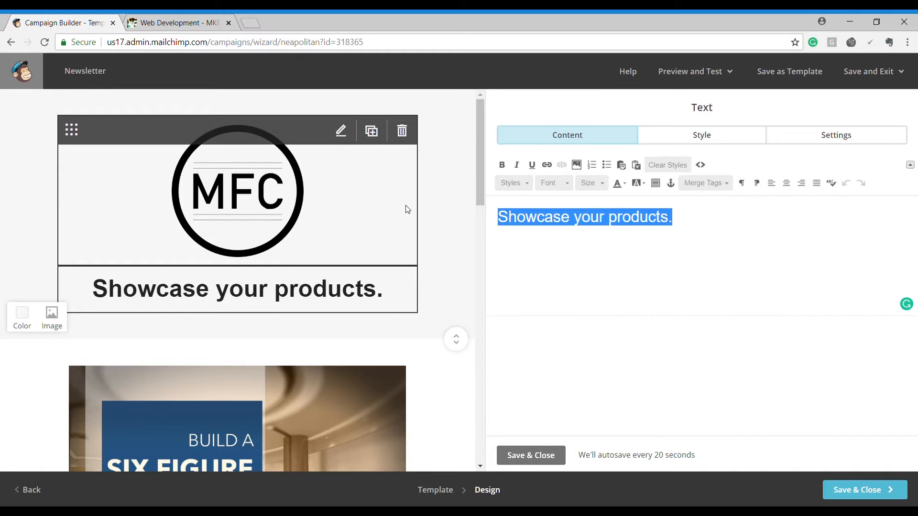
type("THANK YOU")
Step: Delete the coaching practice image block and review the Webinar text block
scroll(398, 262, "down", 4)
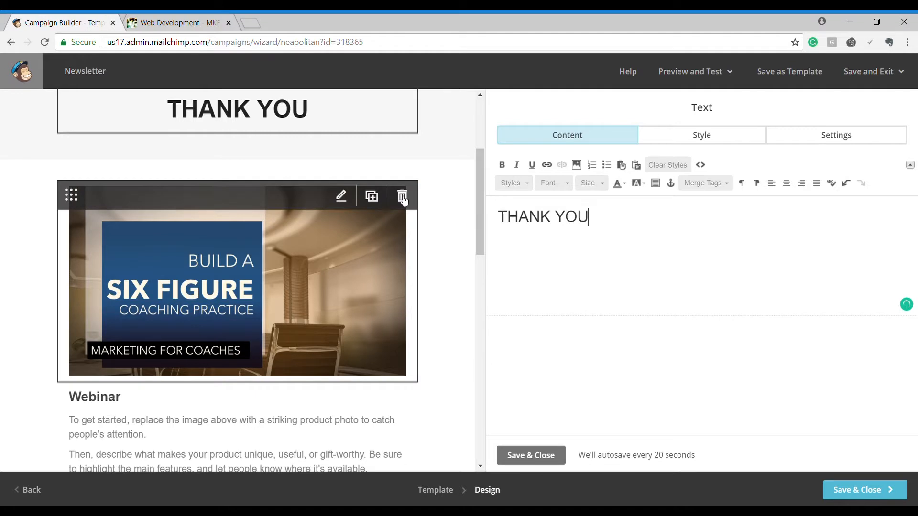
left_click(403, 197)
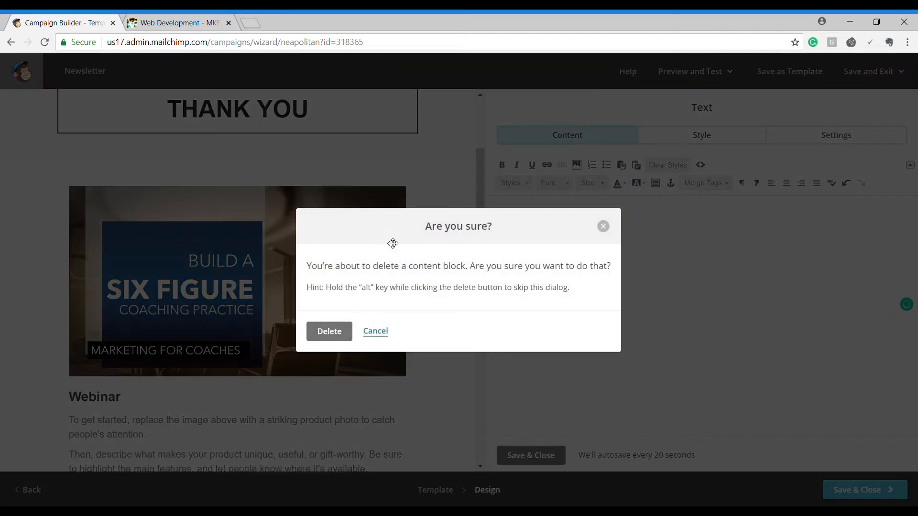
left_click(337, 331)
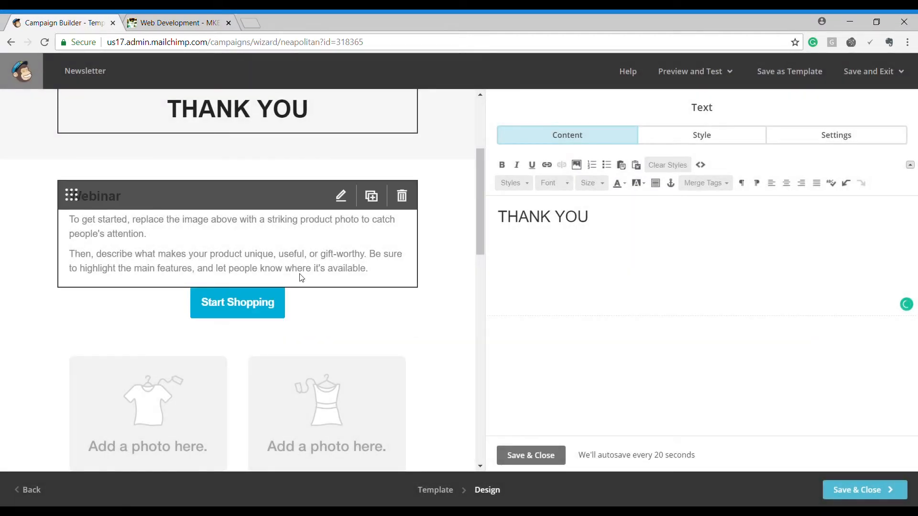
left_click(338, 198)
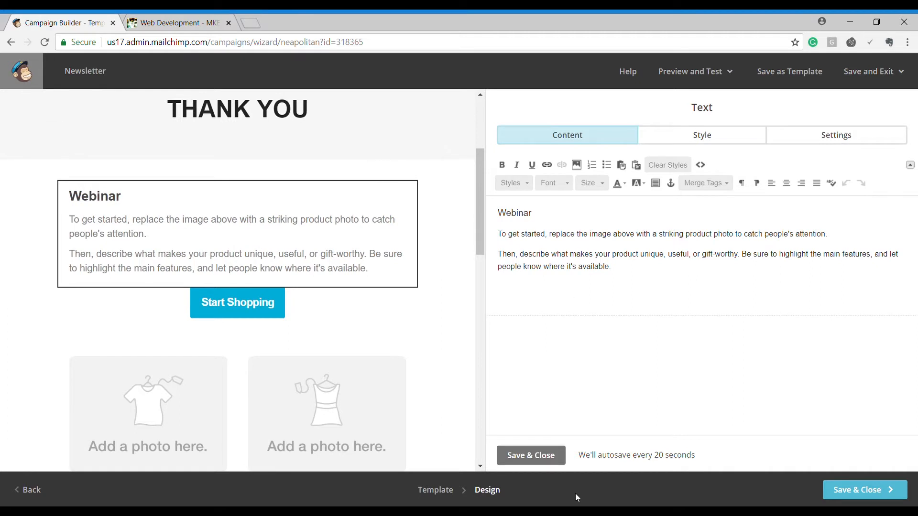
left_click(544, 456)
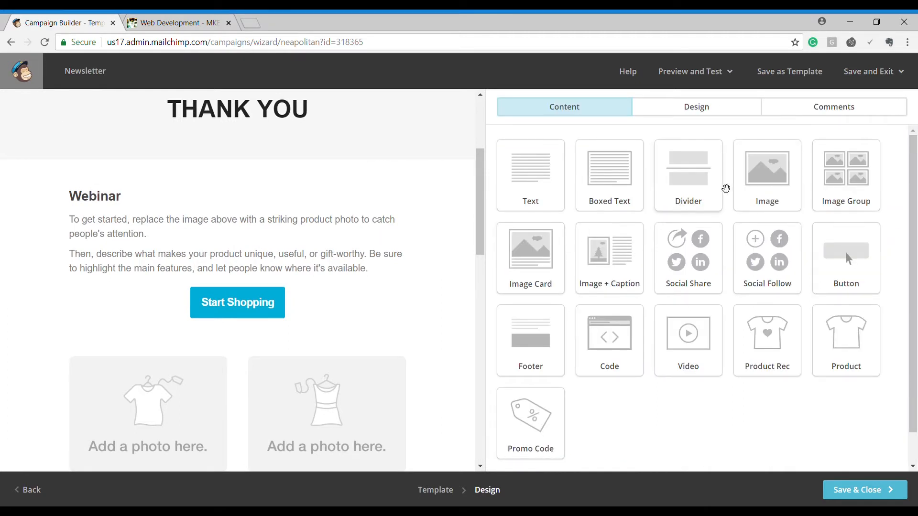
Step: Insert room-bx-lander.jpg in a new image block above Webinar and save the design
left_click_drag(746, 187, 156, 200)
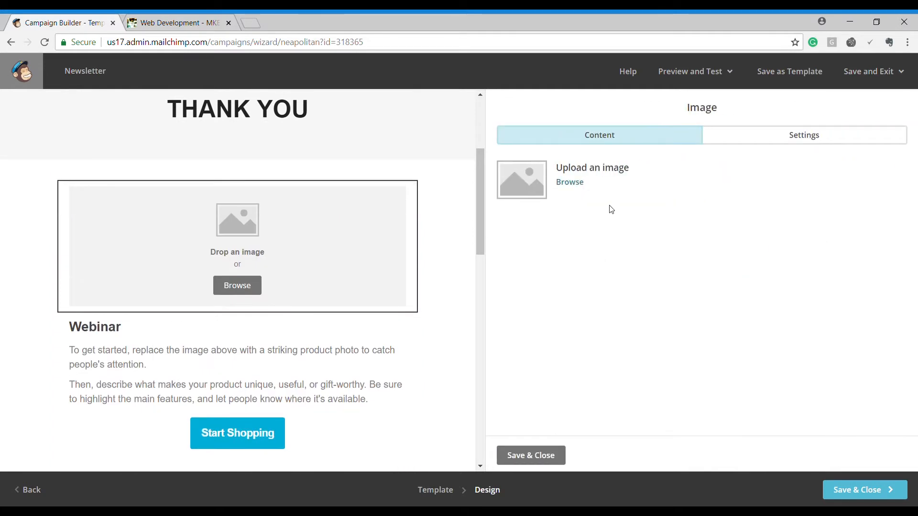
left_click(572, 183)
left_click(569, 307)
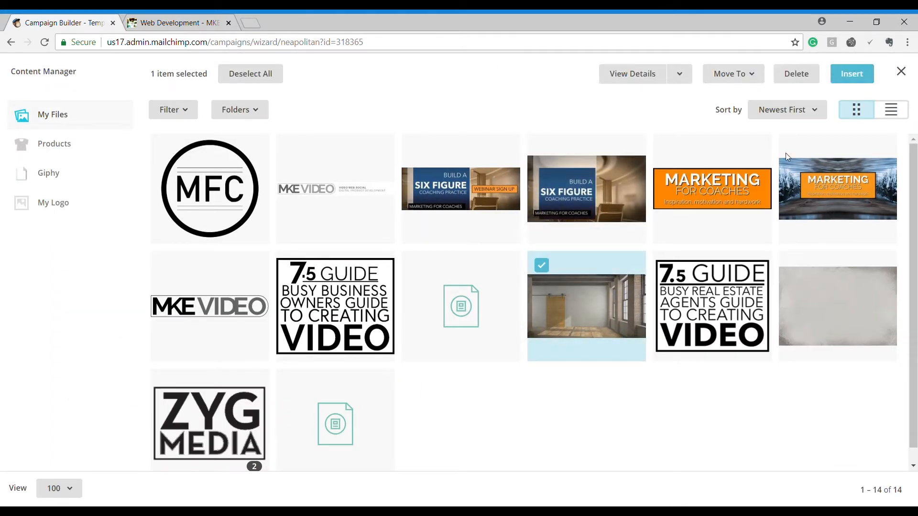
left_click(839, 71)
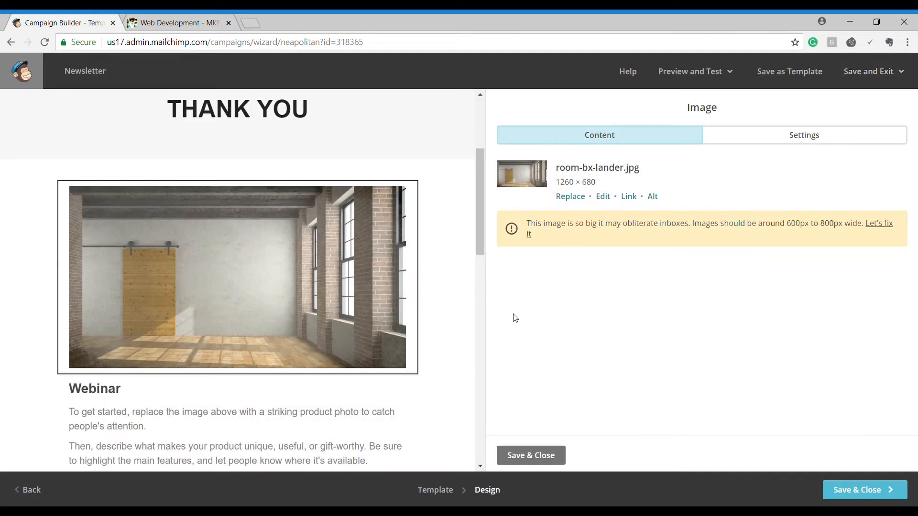
left_click(529, 455)
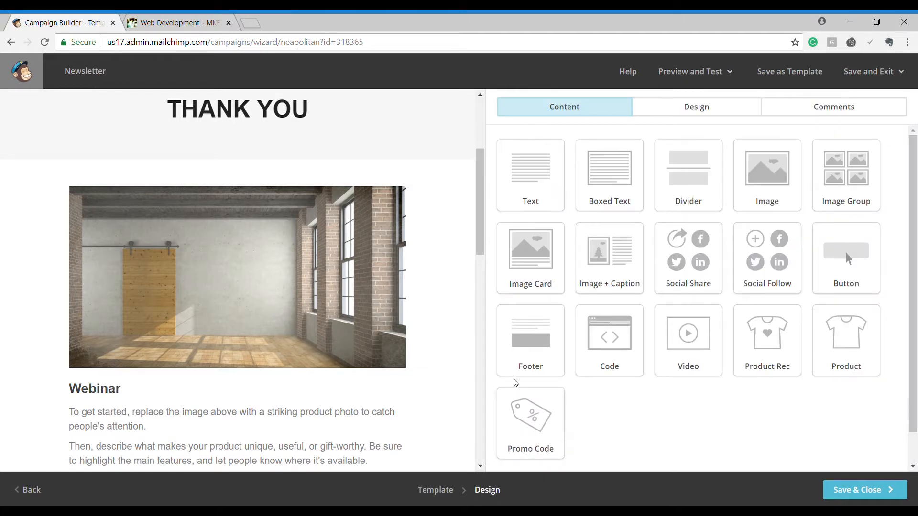
scroll(322, 346, "down", 10)
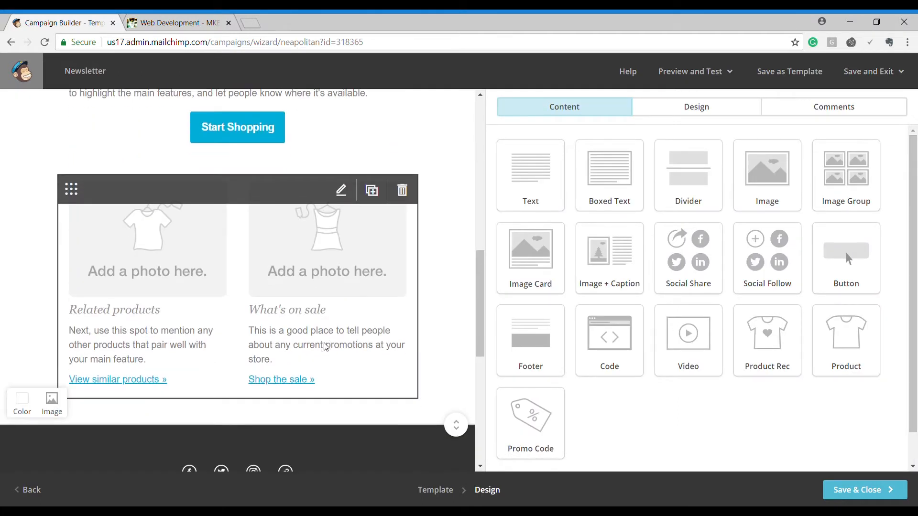
scroll(324, 347, "up", 15)
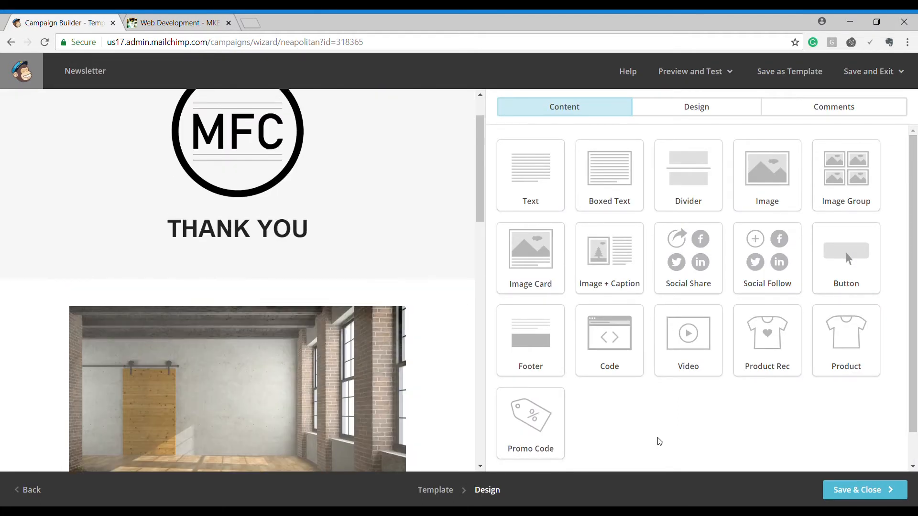
left_click(898, 494)
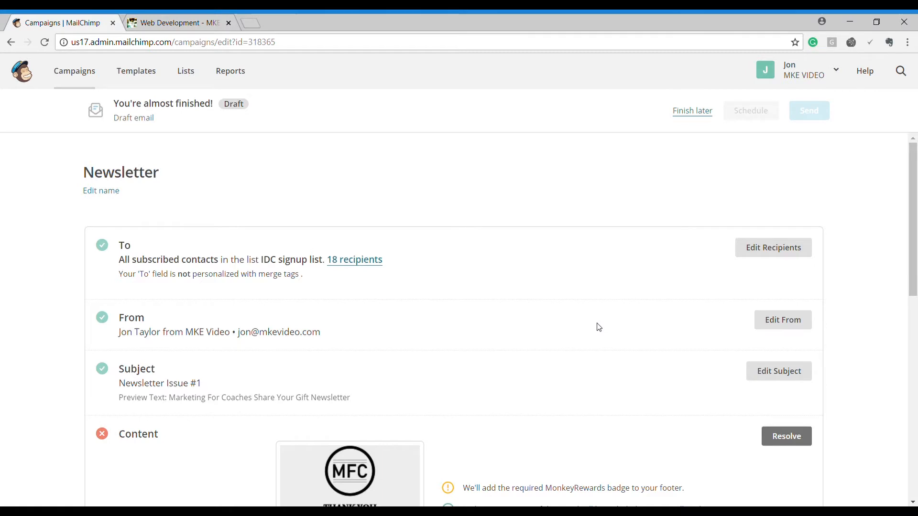
Step: Preview the Newsletter email from its Content thumbnail, then go back to the design editor
scroll(600, 327, "down", 4)
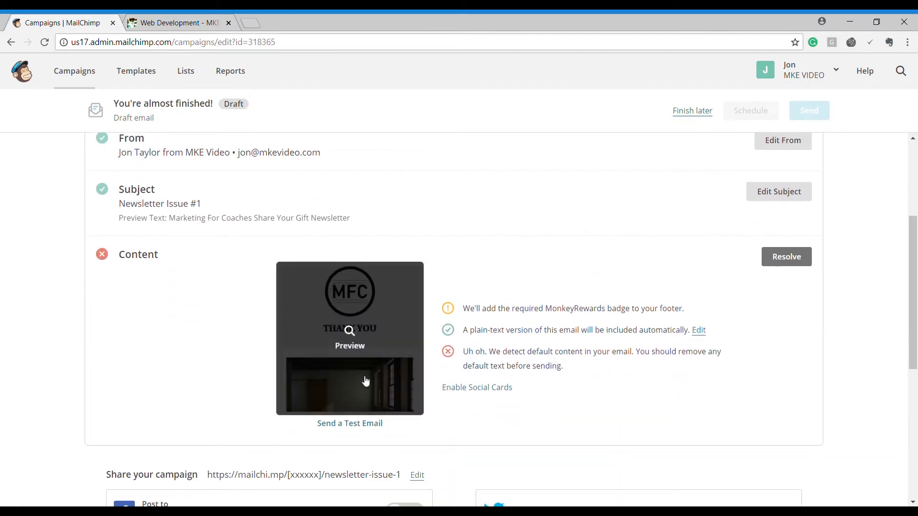
left_click(346, 335)
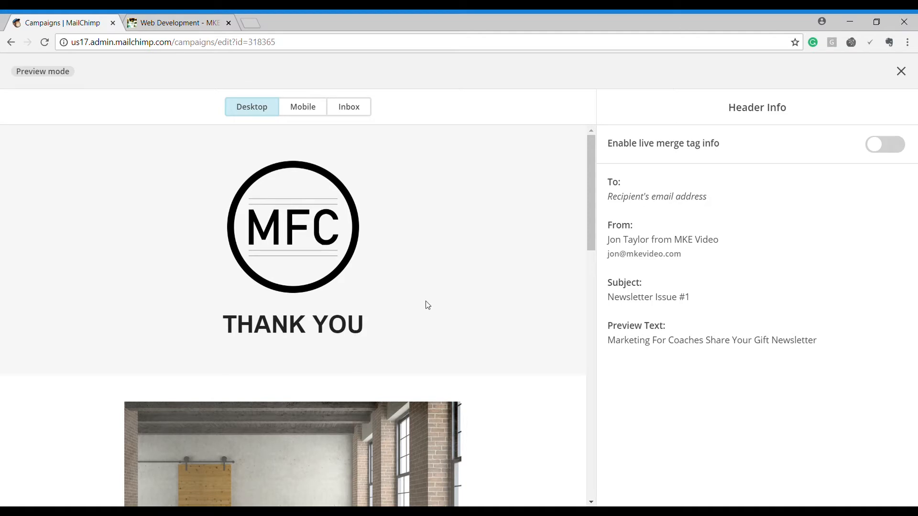
scroll(428, 305, "down", 6)
scroll(424, 308, "down", 5)
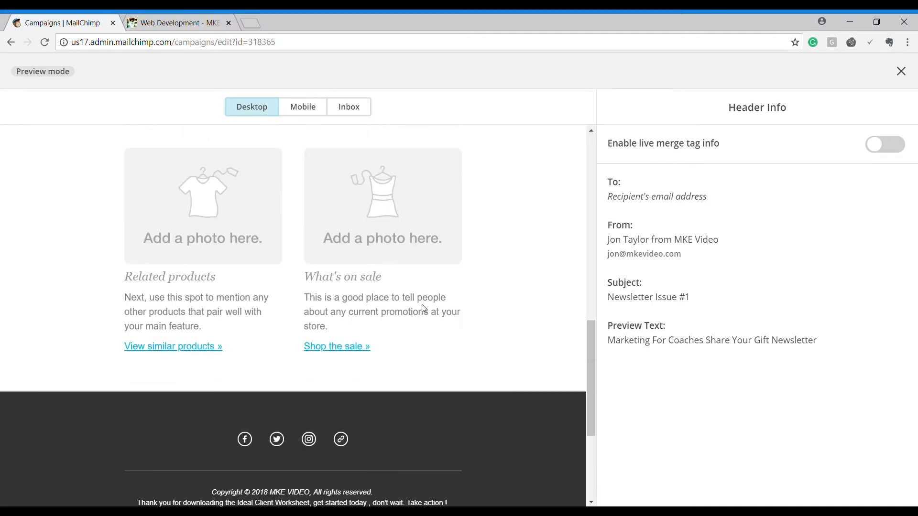
scroll(423, 307, "down", 1)
scroll(422, 308, "up", 12)
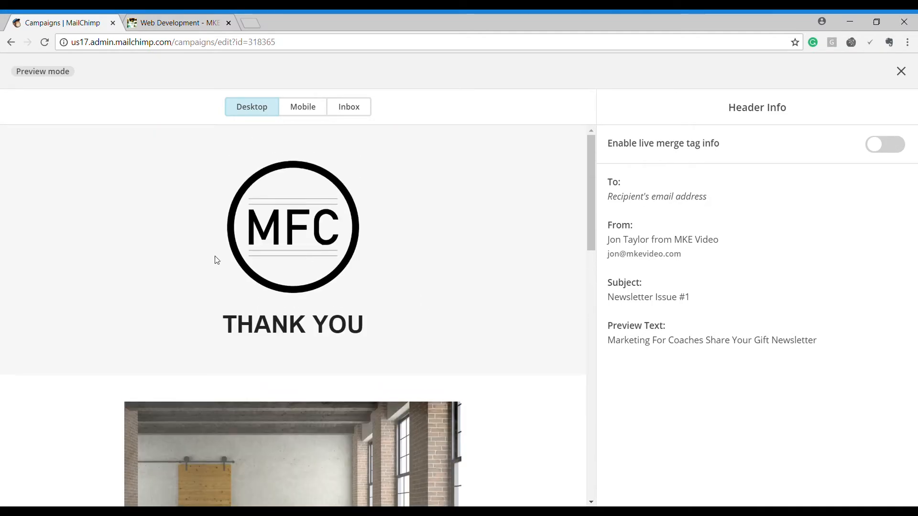
left_click(10, 44)
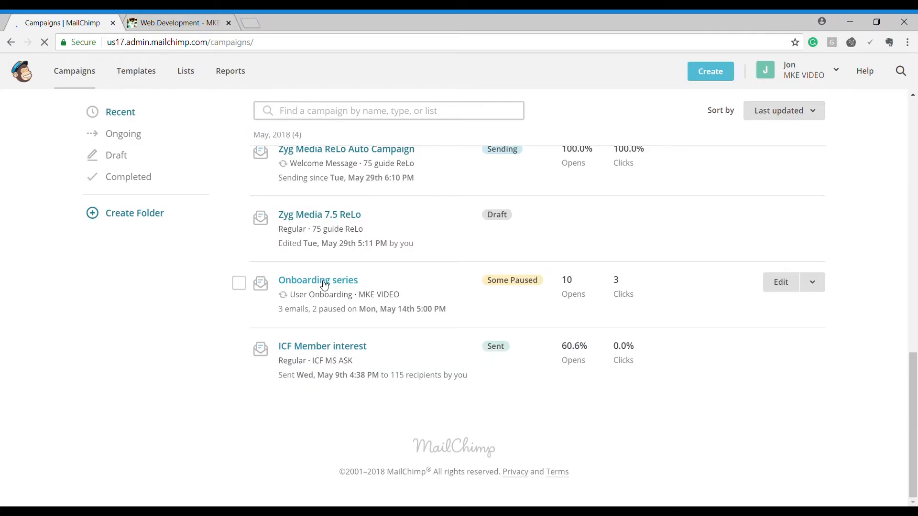
Step: Open the Onboarding series automation and start editing its Webinar thank-you email
left_click(322, 283)
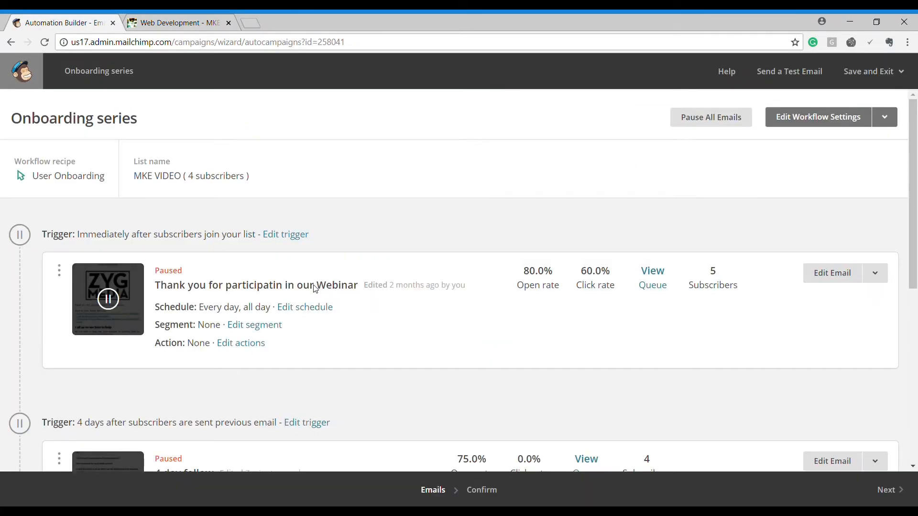
scroll(390, 307, "down", 3)
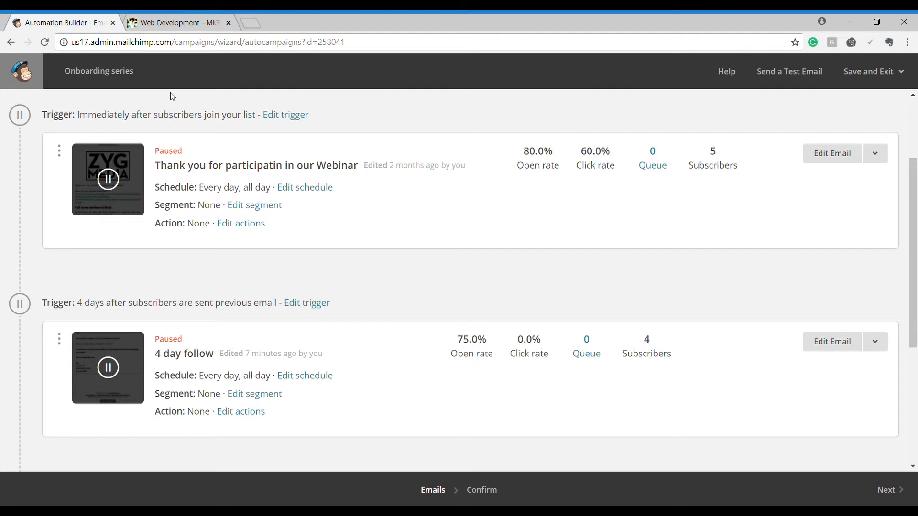
left_click(184, 24)
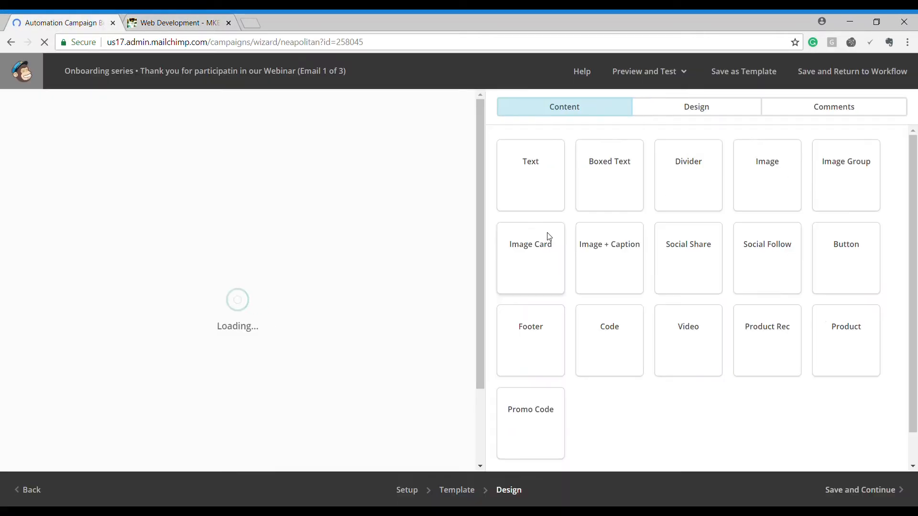
Step: Review the Webinar thank-you email content and save it, returning to the workflow
scroll(443, 261, "down", 1)
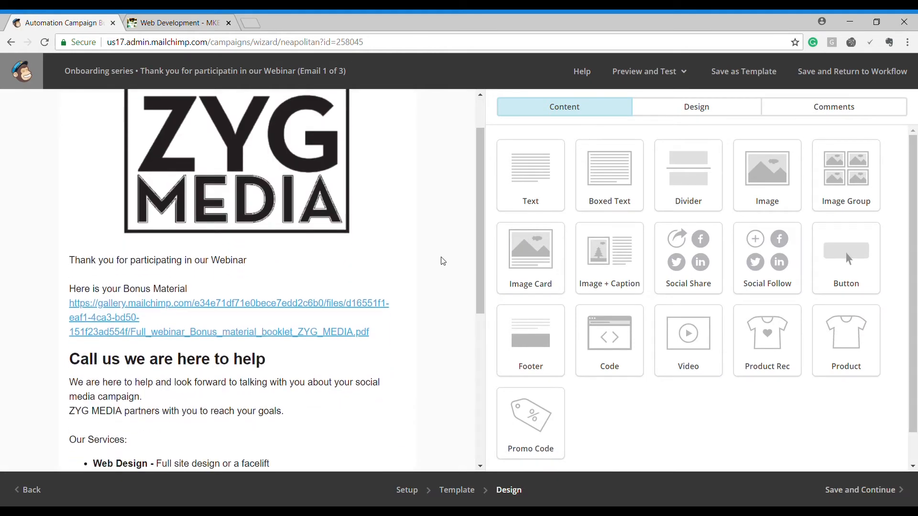
scroll(443, 261, "down", 2)
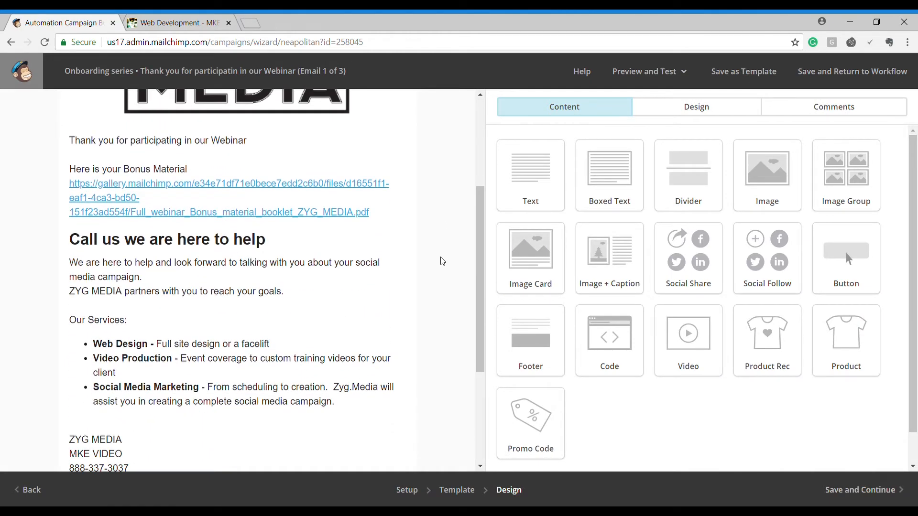
scroll(443, 262, "up", 2)
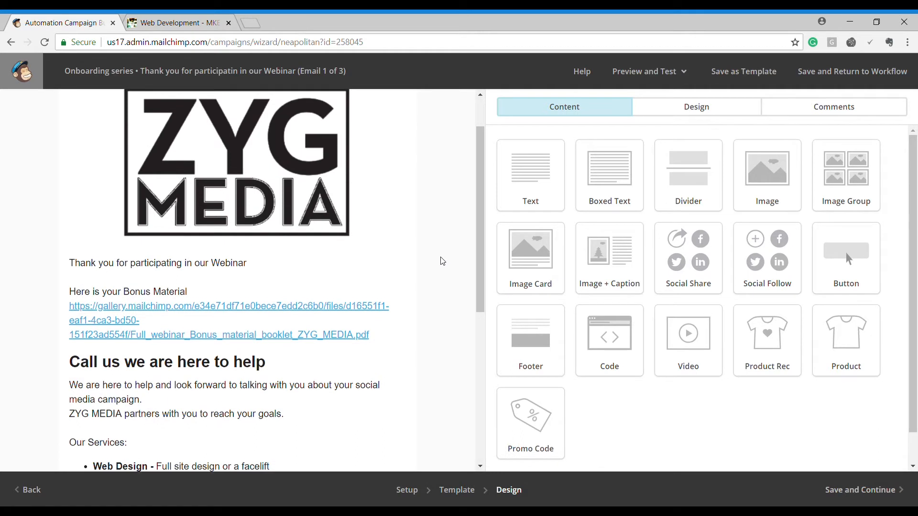
scroll(443, 261, "down", 3)
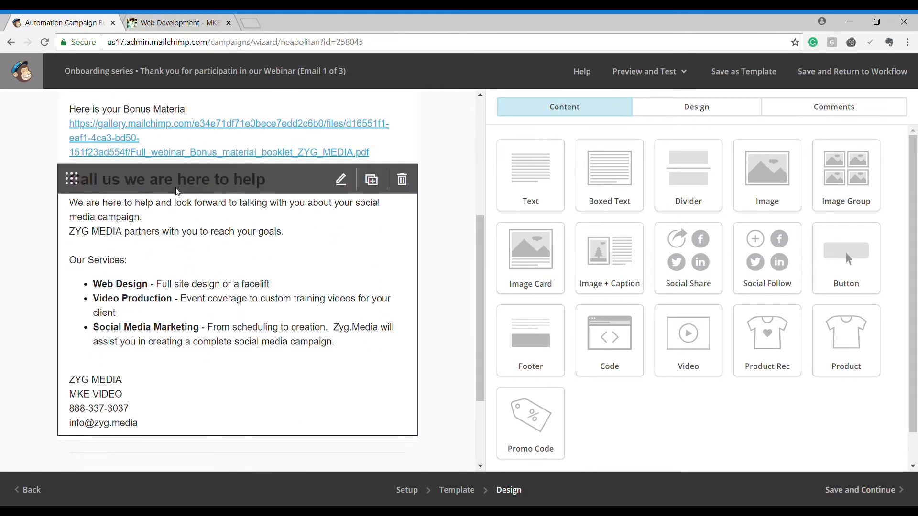
scroll(318, 316, "down", 3)
scroll(318, 316, "up", 9)
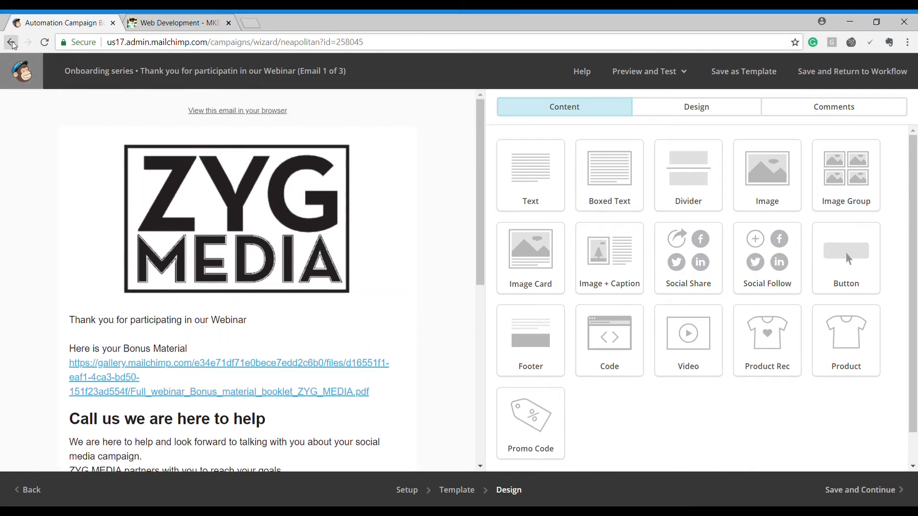
left_click(864, 499)
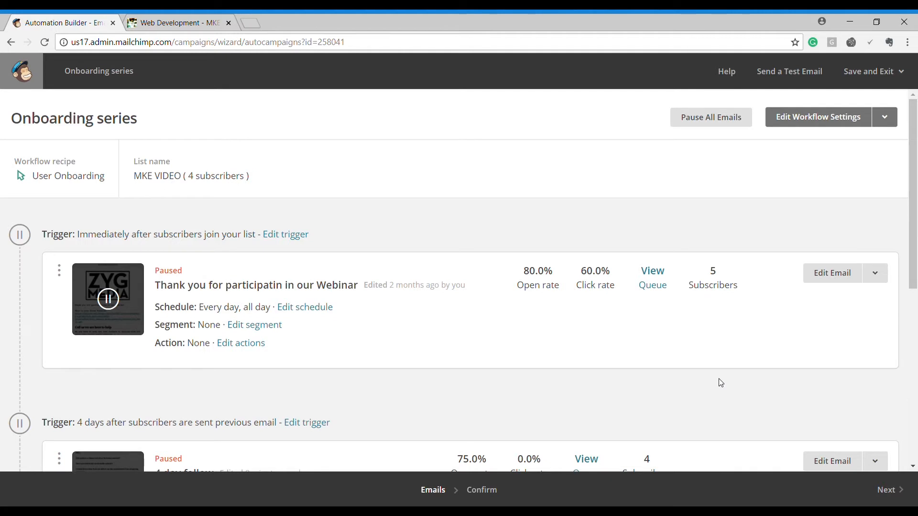
Step: Open the 4-day follow-up email for editing and save it back to the workflow
scroll(719, 381, "down", 4)
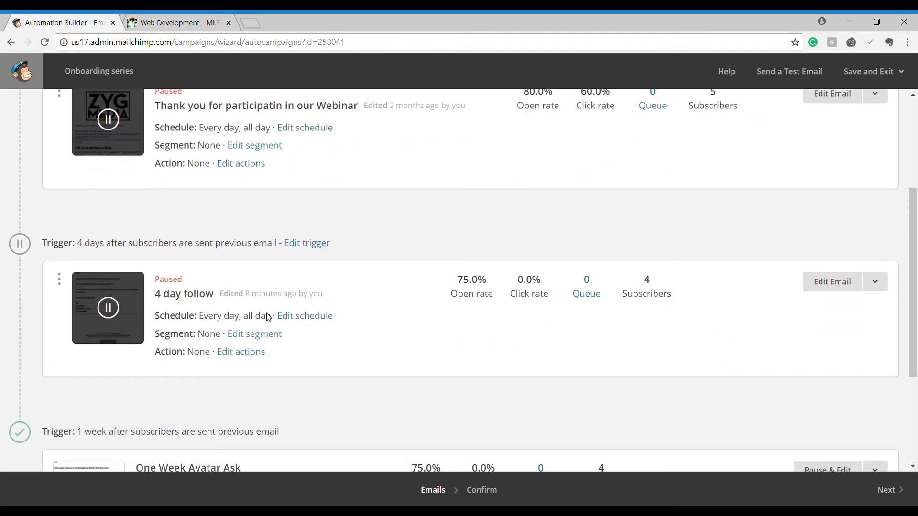
left_click(838, 283)
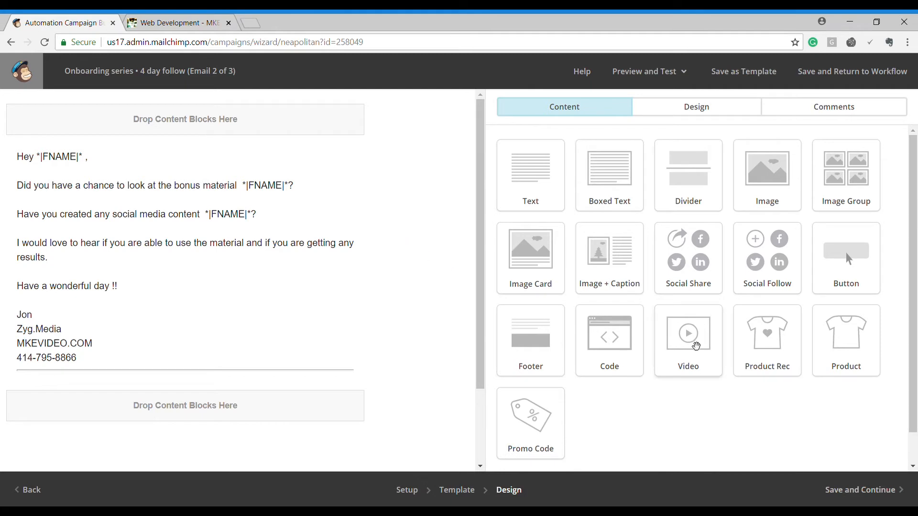
left_click(864, 495)
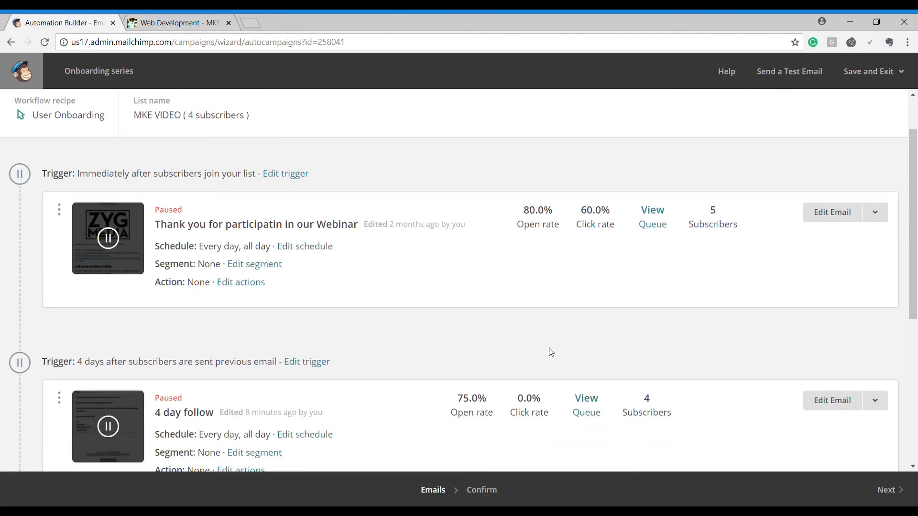
Step: Pause the One Week Avatar Ask email, open it, and save it back to the workflow
scroll(550, 352, "down", 6)
left_click(808, 301)
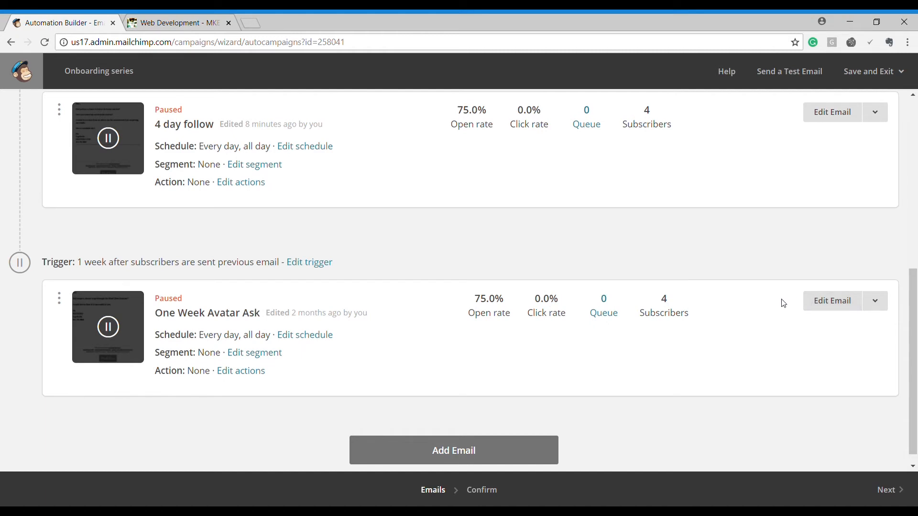
left_click(836, 303)
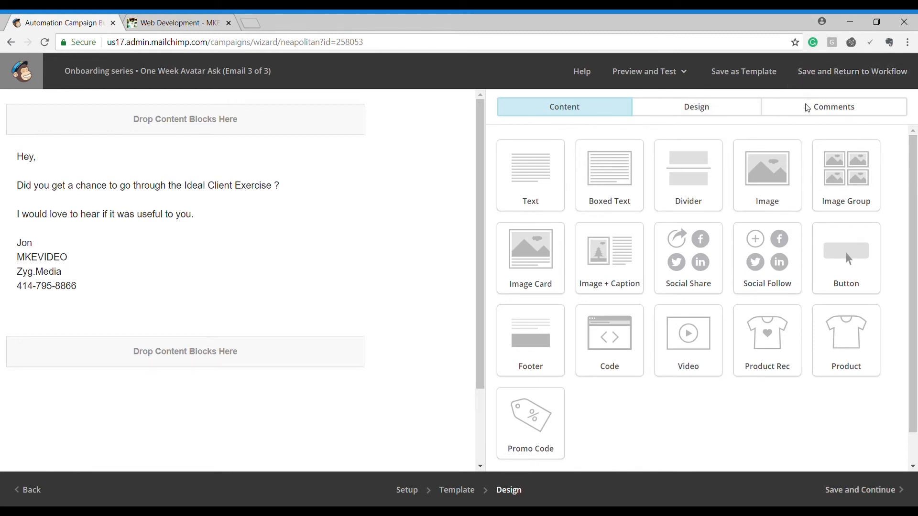
left_click(859, 491)
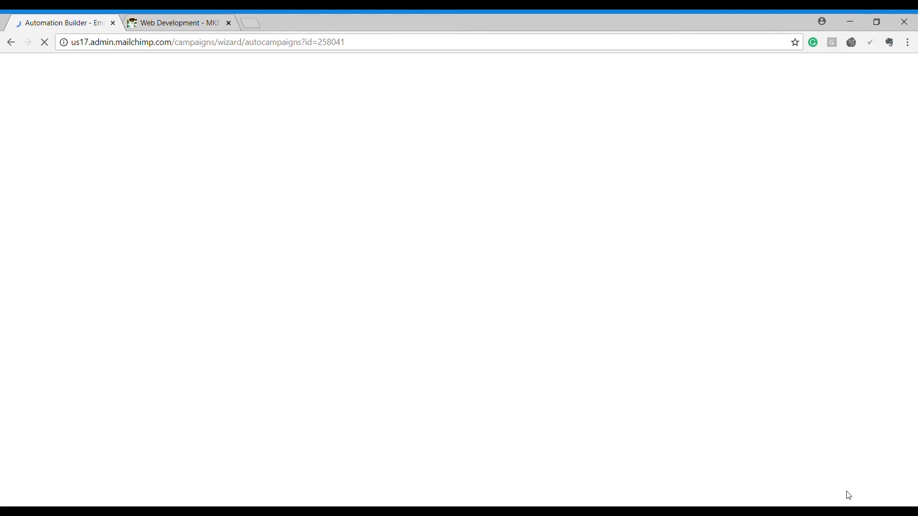
scroll(398, 243, "down", 7)
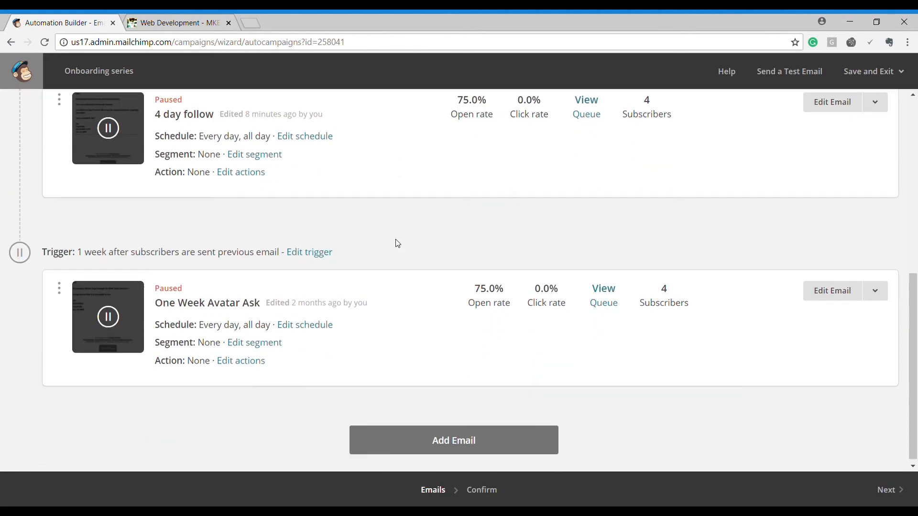
scroll(399, 244, "up", 7)
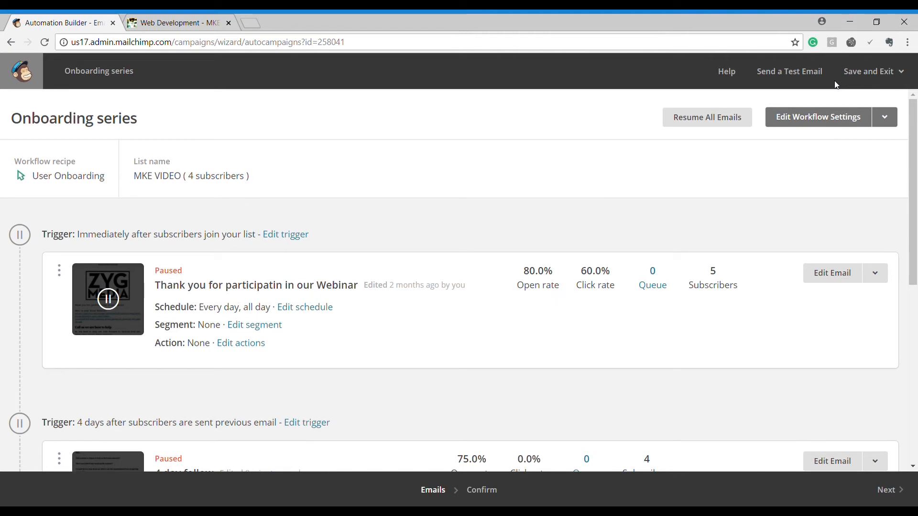
Step: Go from the dashboard to Campaigns and open the Newsletter draft's checklist
left_click(24, 75)
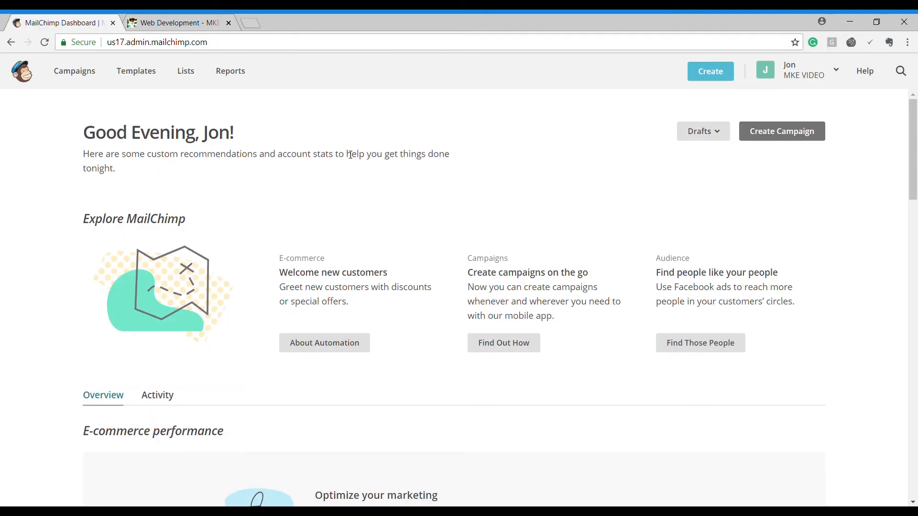
left_click(75, 72)
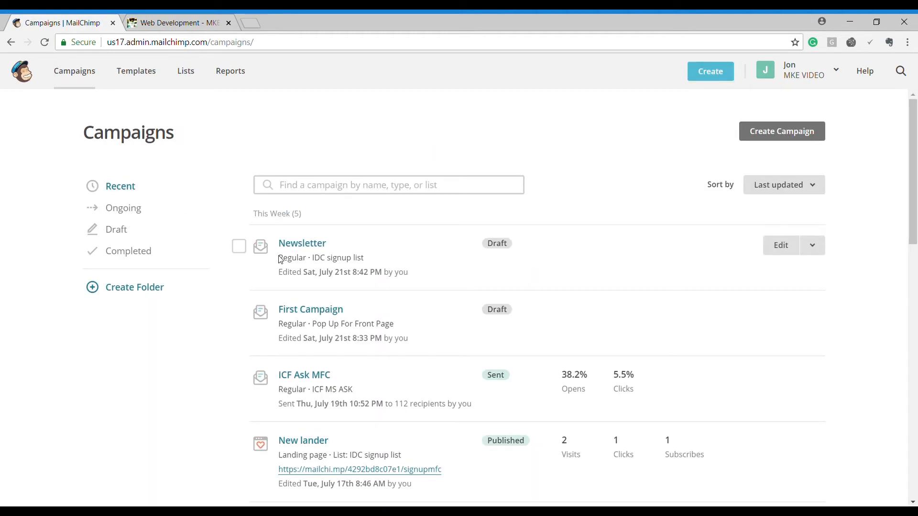
left_click(301, 244)
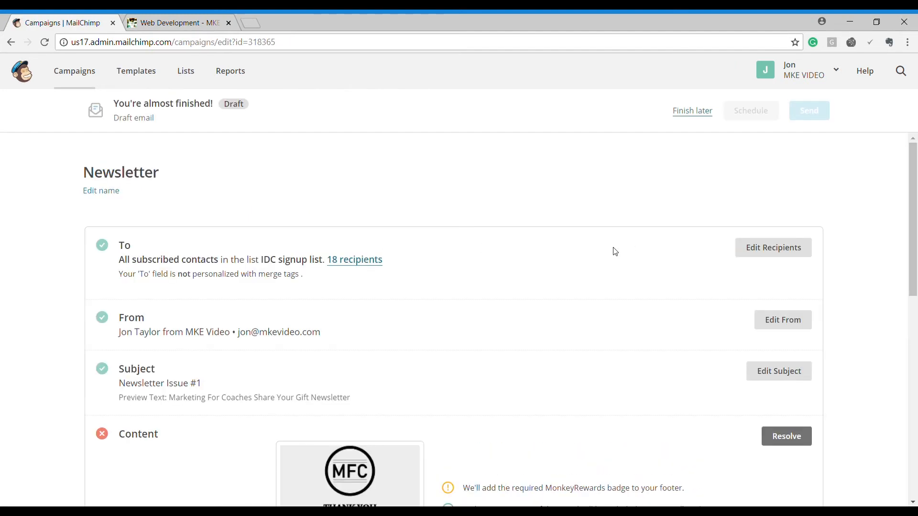
Step: Change the Newsletter recipients to the MKE VIDEO list and bring up Social Cards settings
left_click(778, 253)
left_click(392, 302)
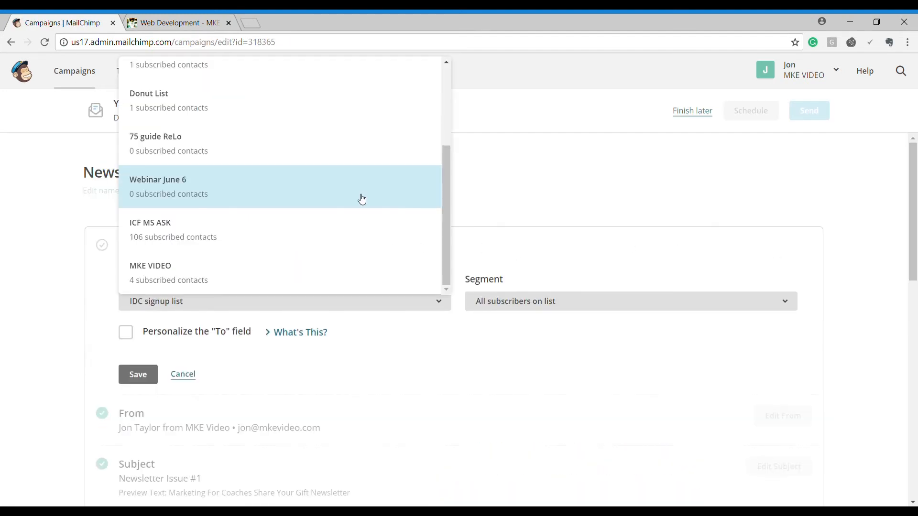
left_click(350, 278)
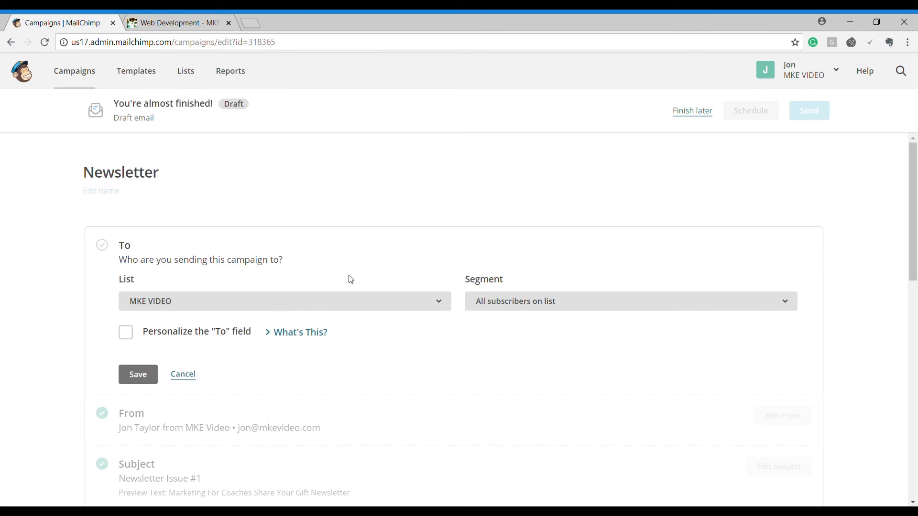
scroll(366, 331, "down", 4)
scroll(366, 330, "up", 4)
scroll(478, 367, "down", 3)
left_click(143, 255)
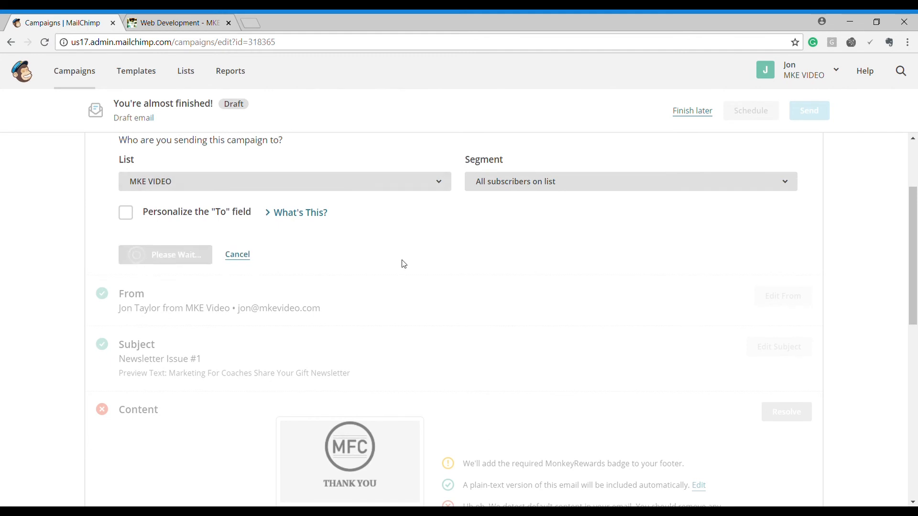
scroll(406, 440, "down", 3)
left_click(477, 269)
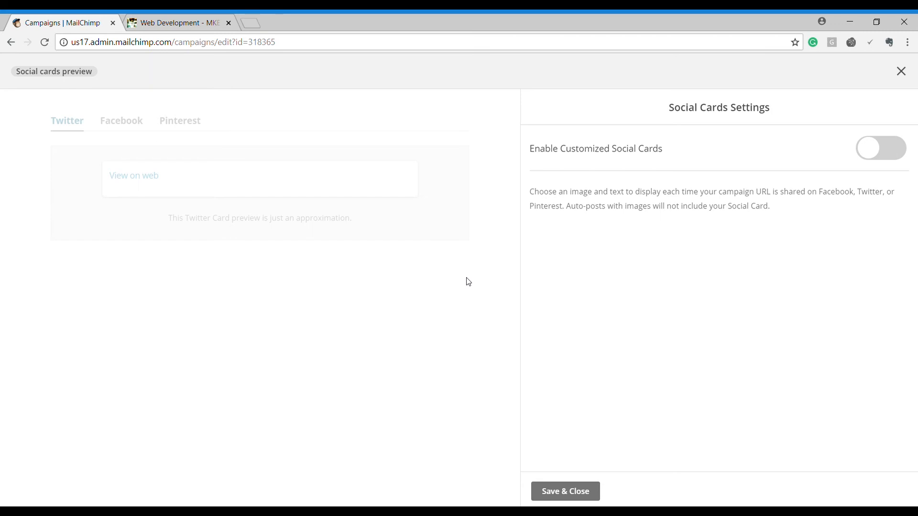
Step: Enable customized social cards and title the Facebook card 'Social Media Cards'
left_click(892, 149)
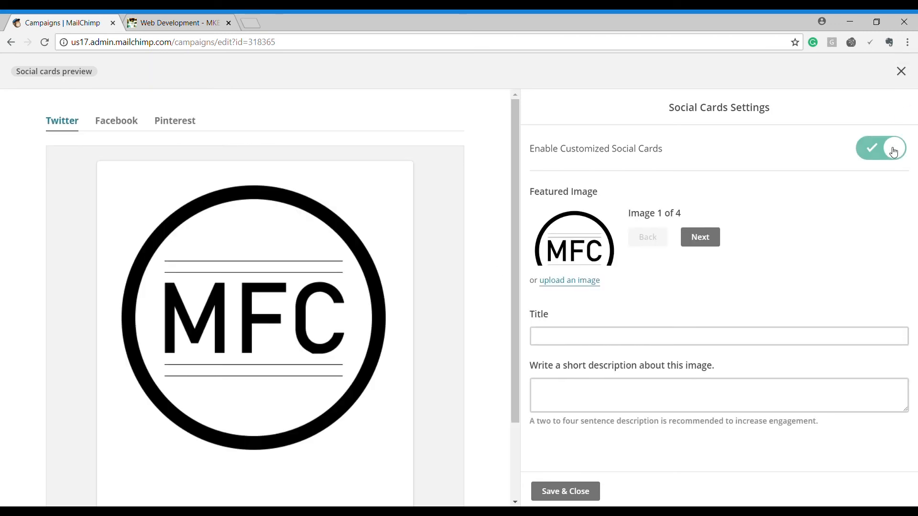
left_click(127, 120)
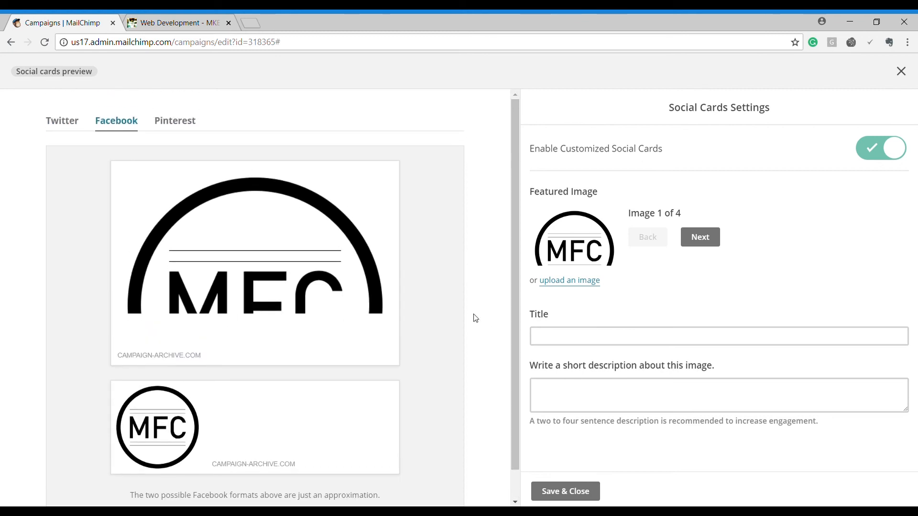
left_click(591, 341)
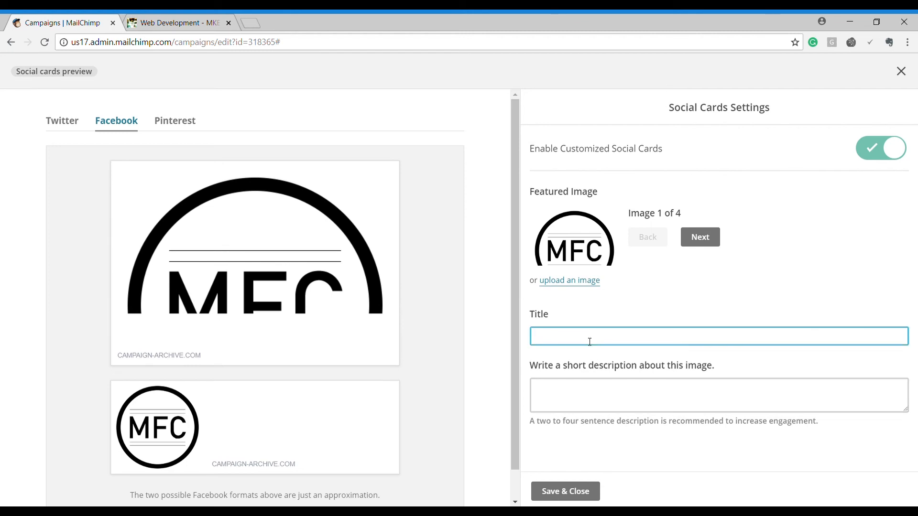
type("Social Media Cards")
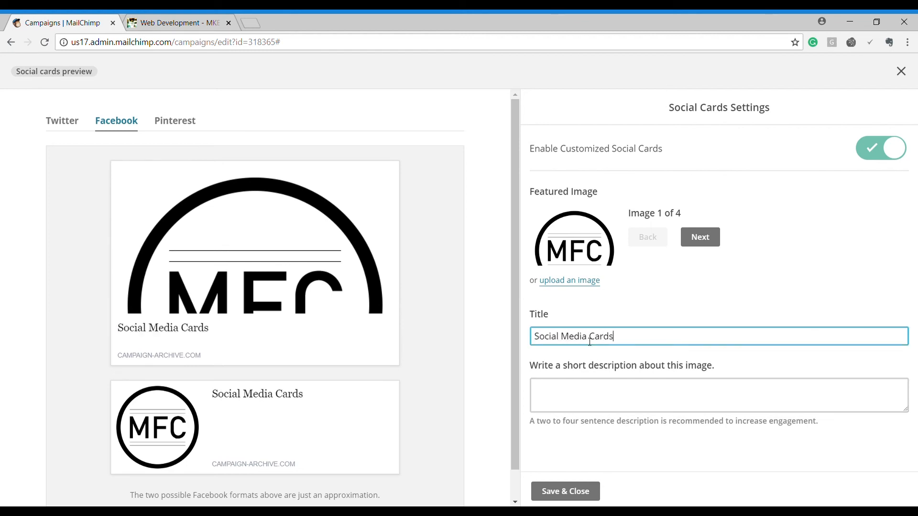
Step: Describe the card as 'This is awesome and we can make more content !!!!', use the room photo, and save
left_click(568, 390)
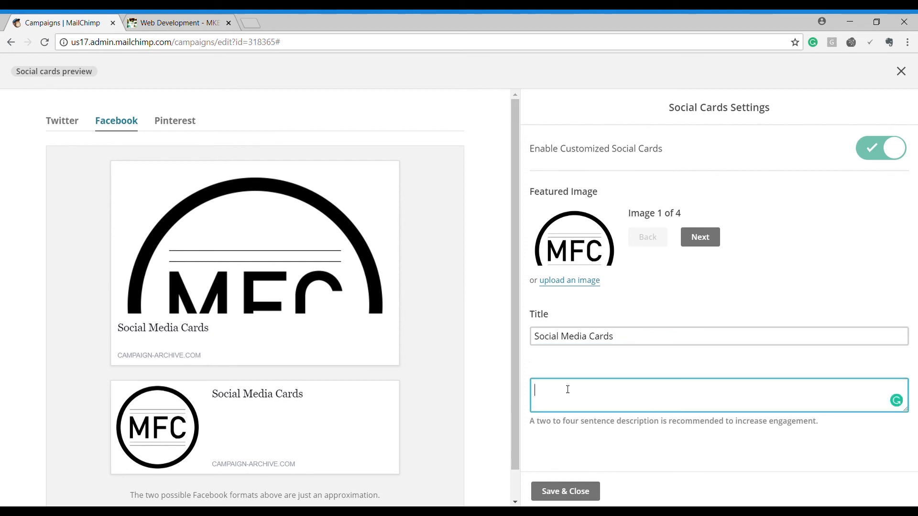
type("This is awesome and ")
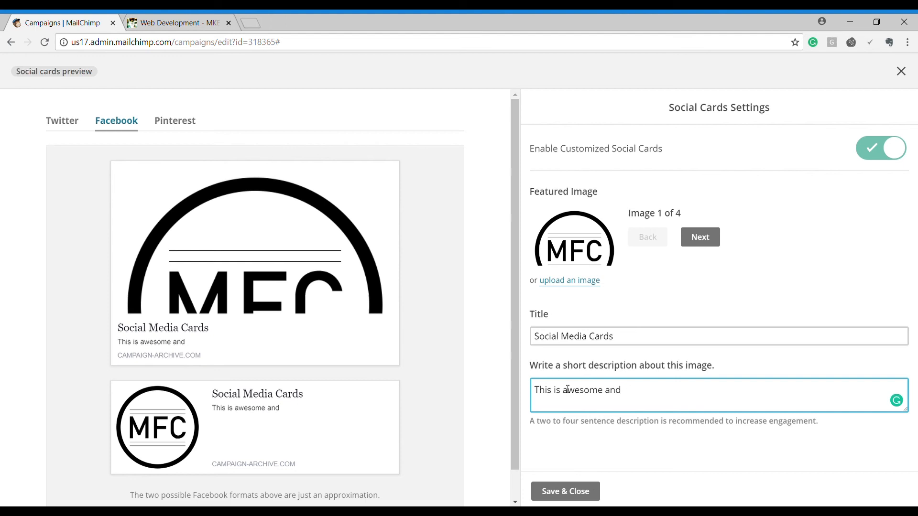
type("we can make more content !!!!")
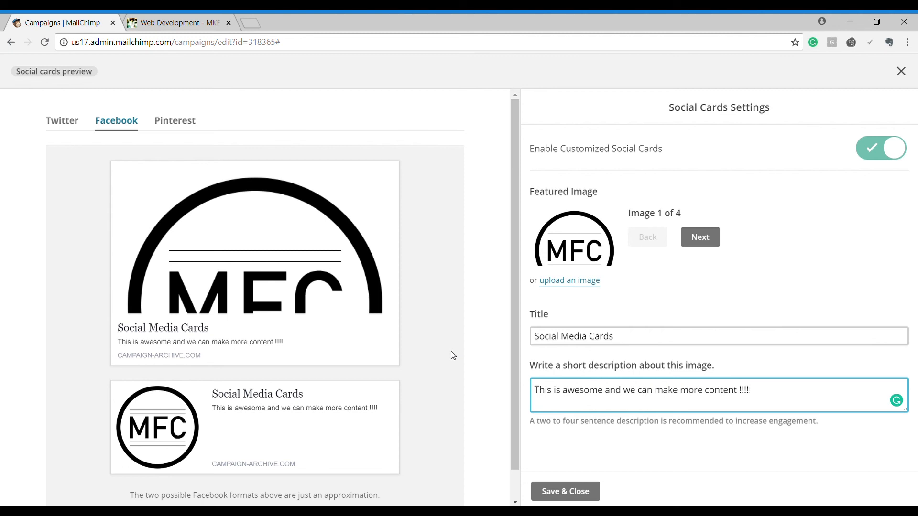
left_click(453, 355)
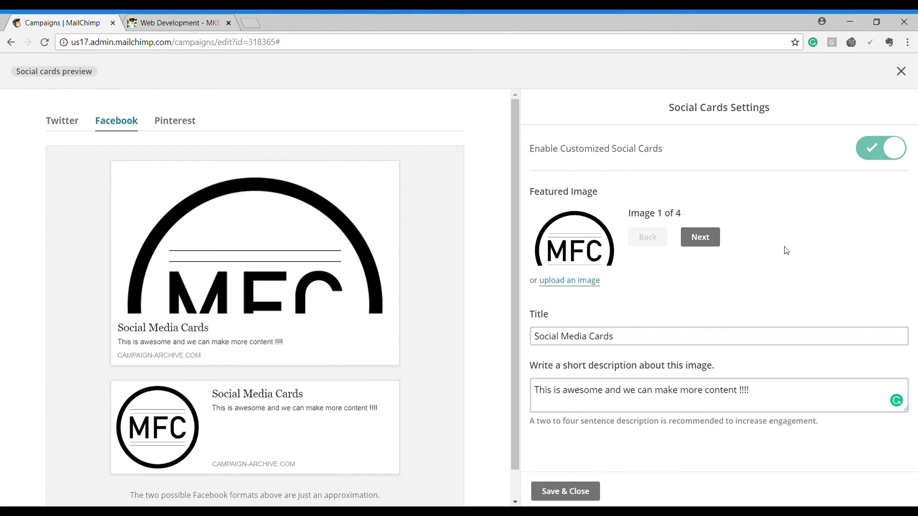
left_click(700, 237)
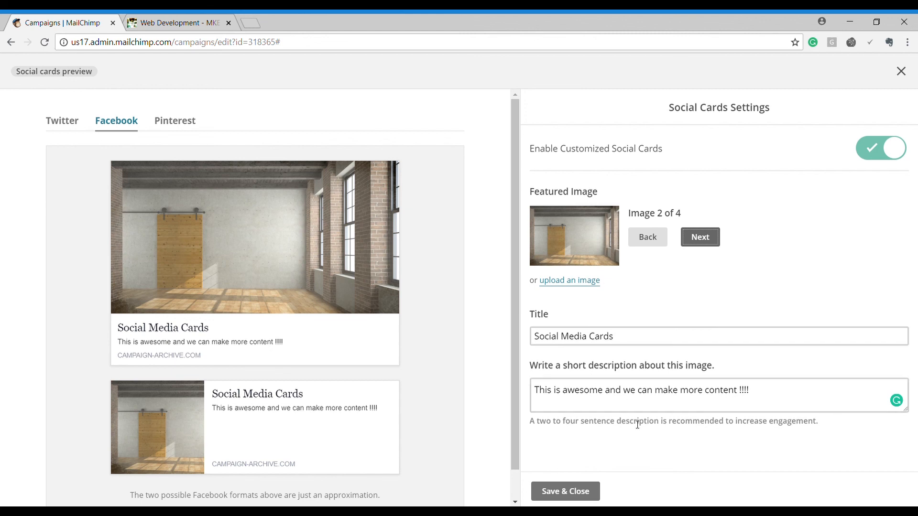
left_click(569, 490)
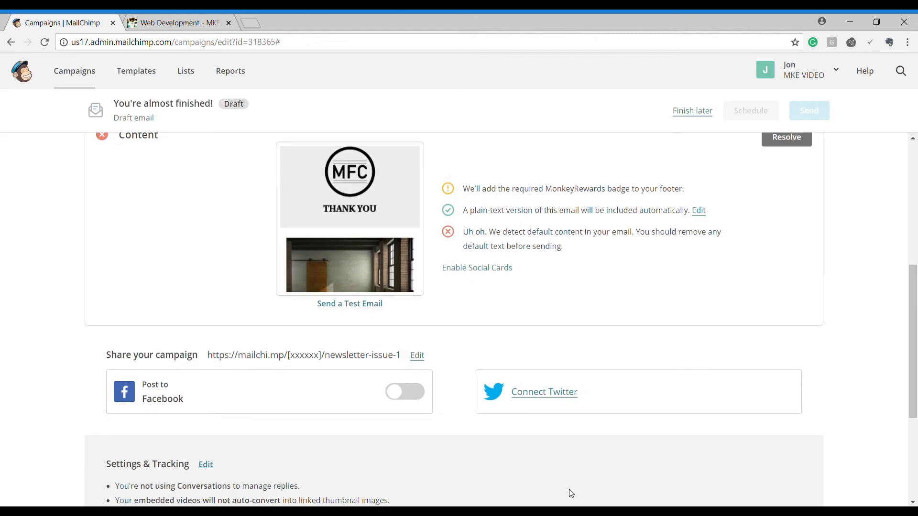
Step: Switch on Post to Facebook so the Newsletter shares 'Newsletter Issue #1 - *|URL|*'
left_click(418, 395)
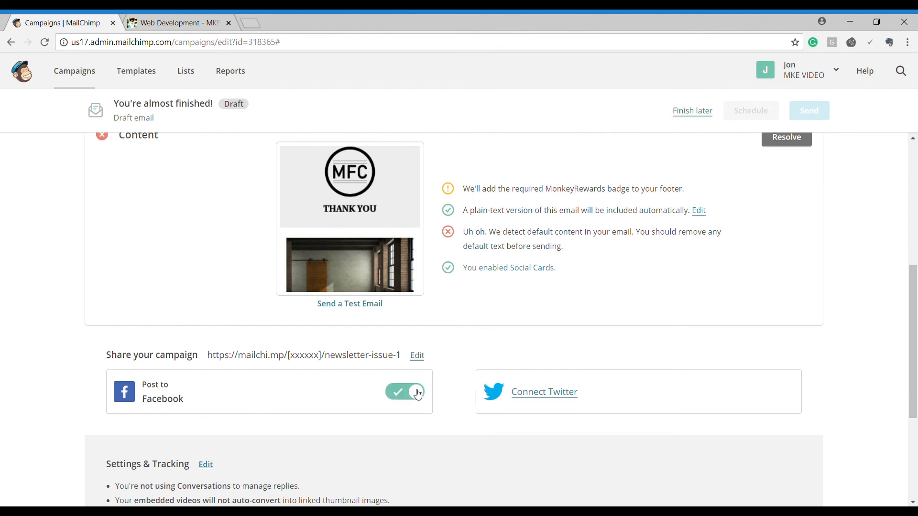
scroll(451, 424, "down", 2)
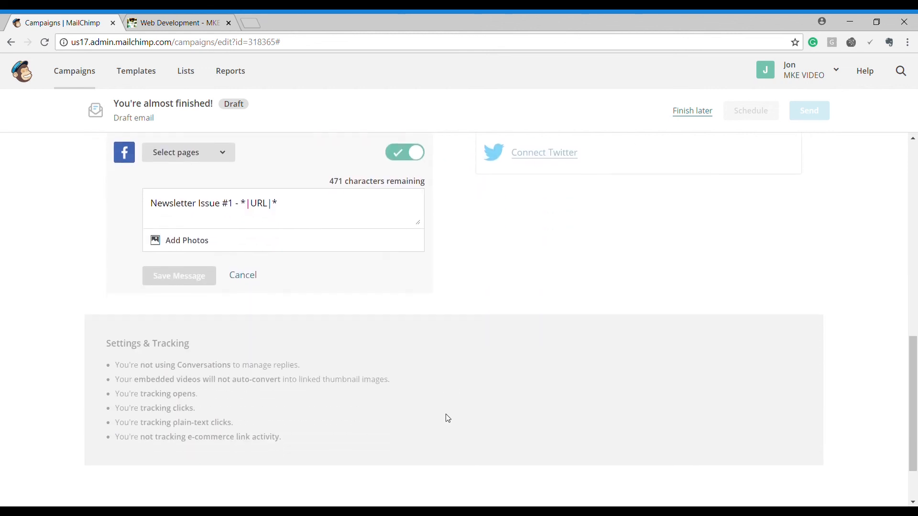
scroll(441, 394, "up", 3)
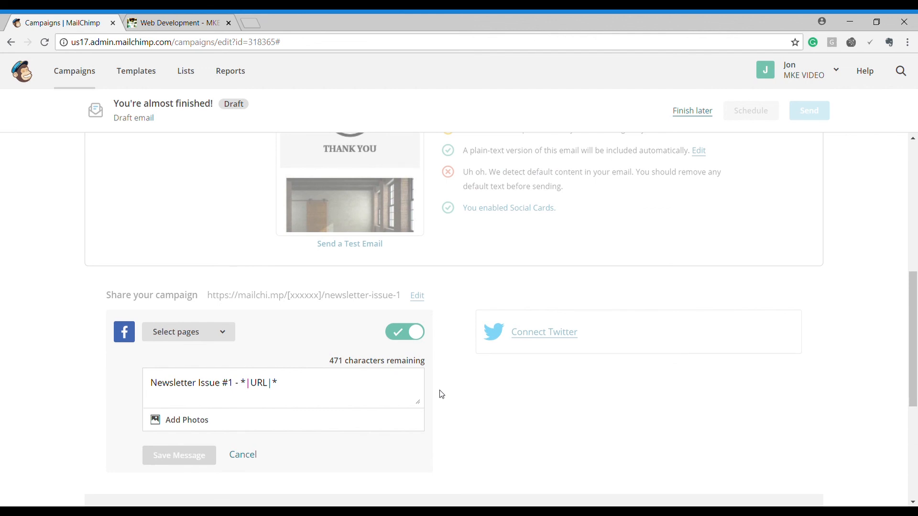
scroll(441, 395, "up", 5)
scroll(441, 394, "down", 4)
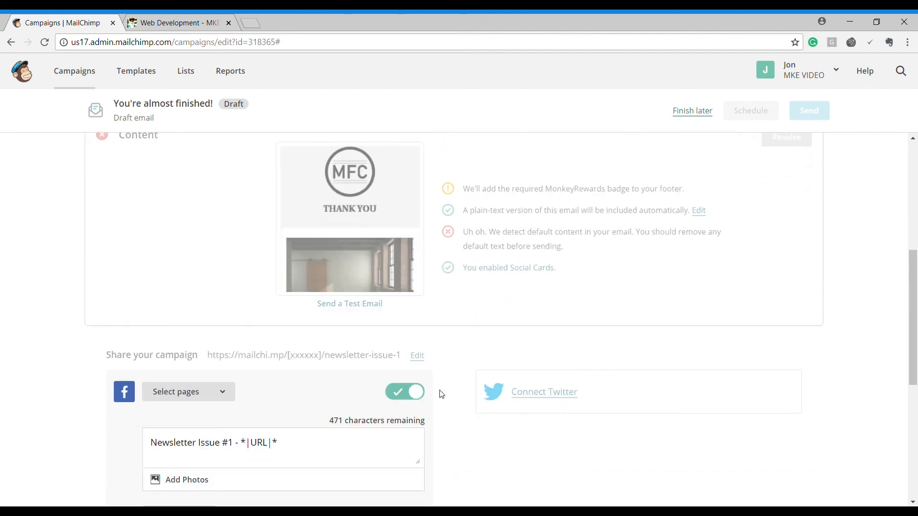